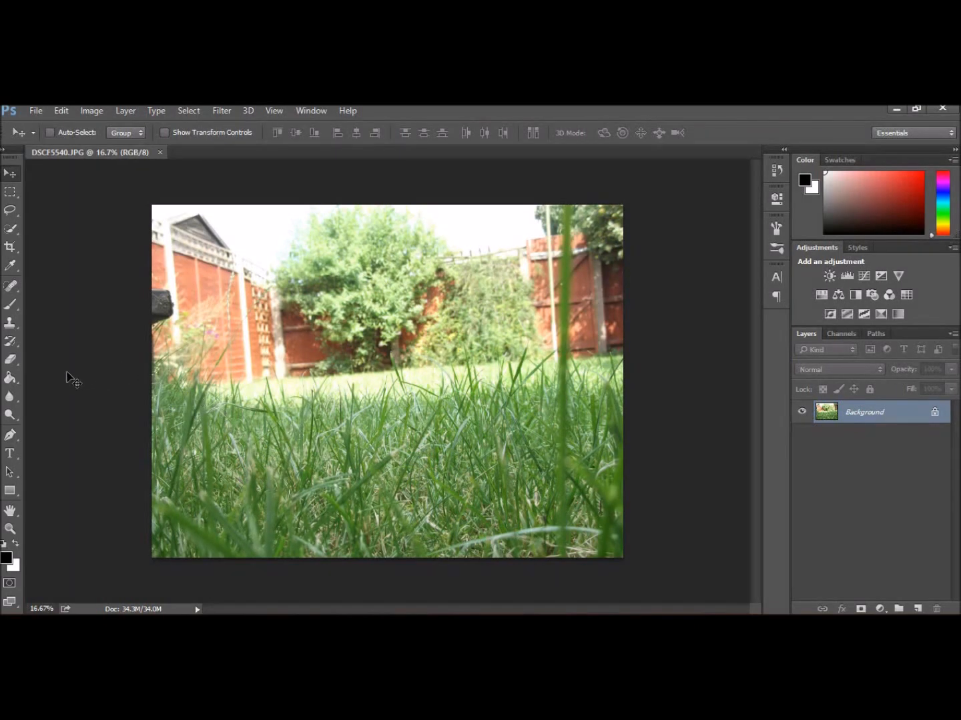
- Crop the photo to keep only the lower strip of grass, removing the fence and trees
{"action": "left_click", "coordinate": [14, 244]}
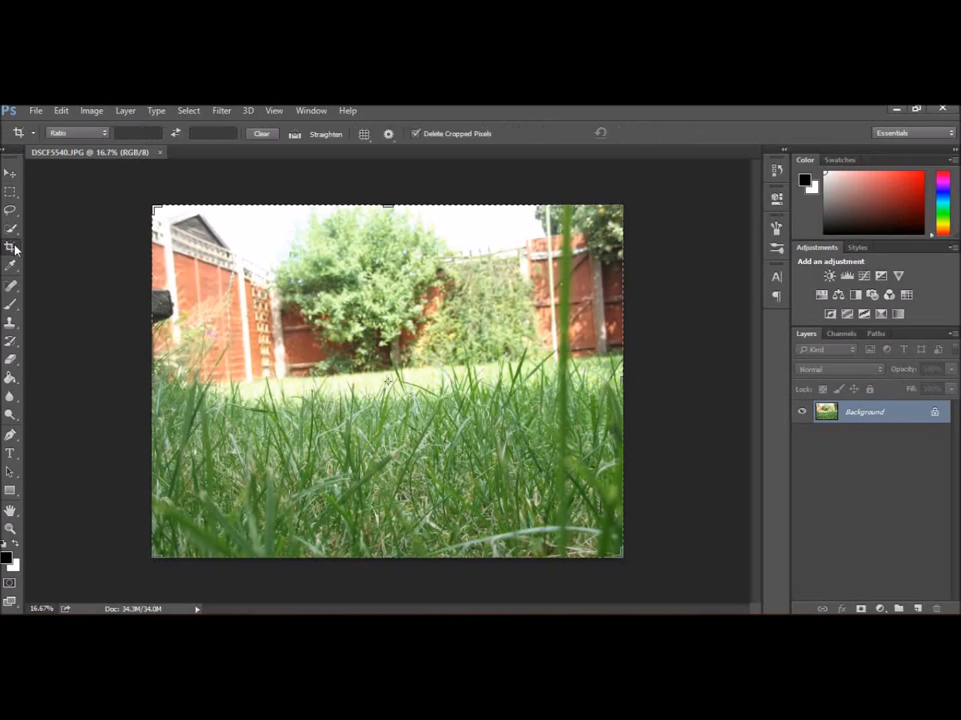
{"action": "left_click_drag", "start_coordinate": [152, 204], "coordinate": [154, 301]}
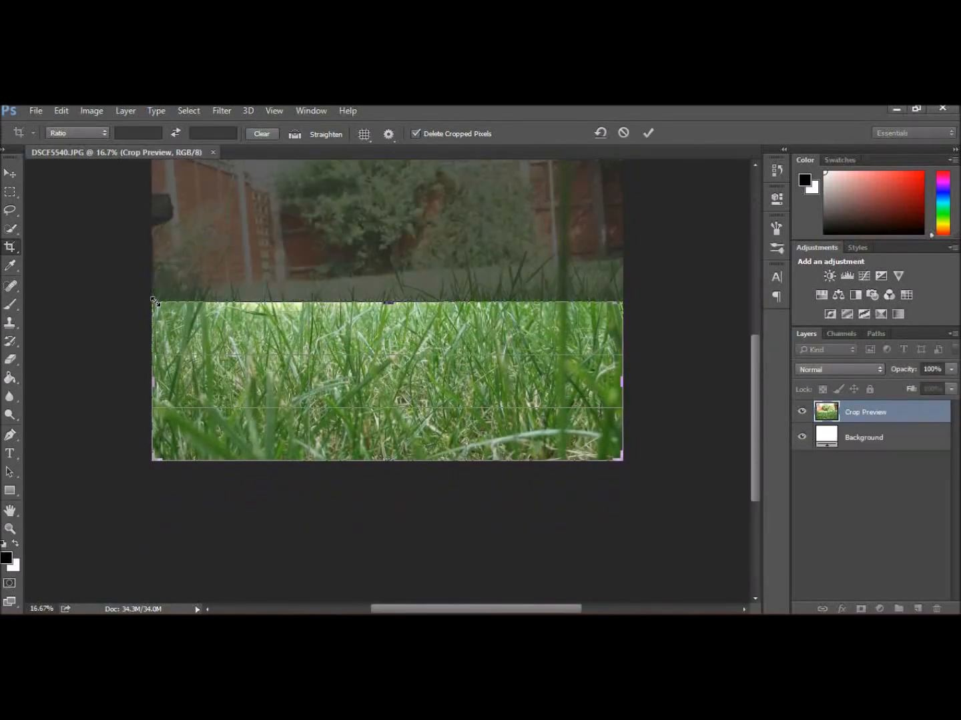
{"action": "key", "text": "Return"}
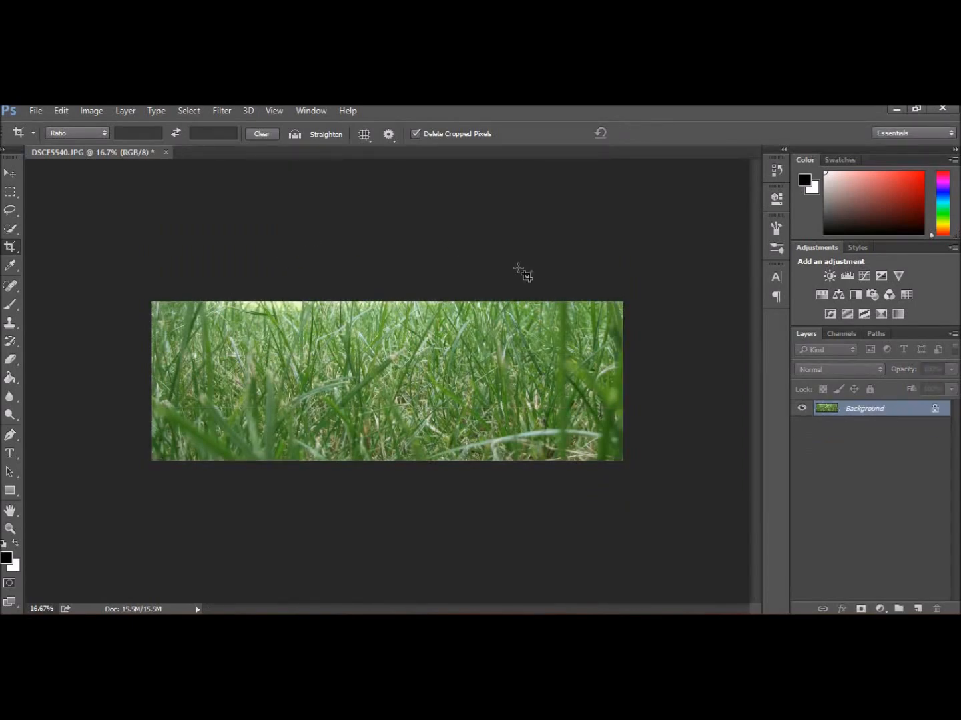
- Duplicate the Background layer as Background copy
{"action": "right_click", "coordinate": [842, 411]}
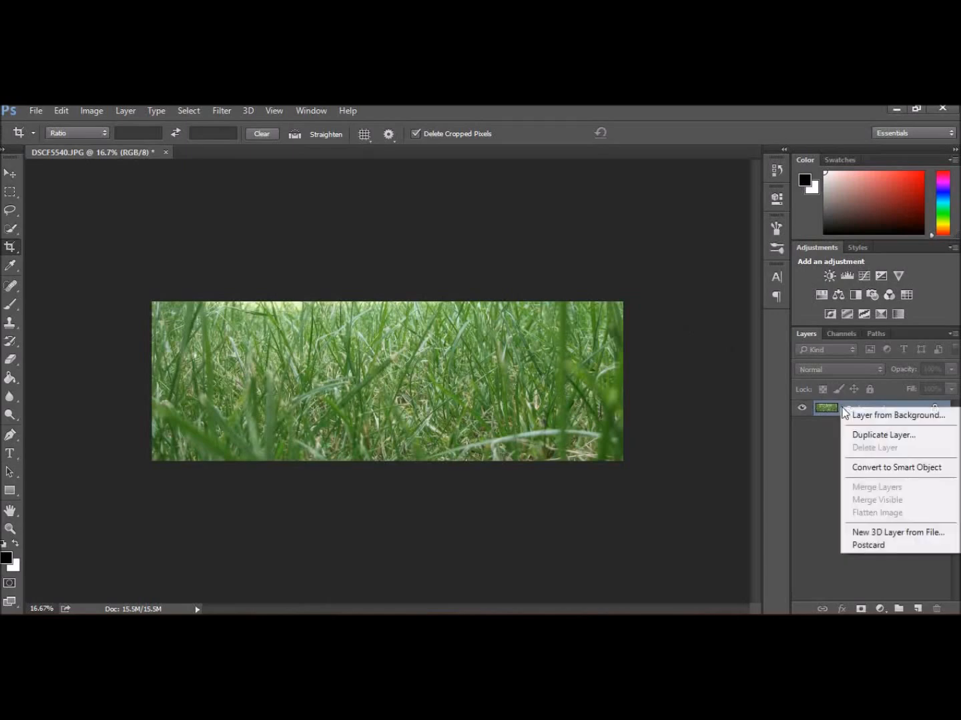
{"action": "left_click", "coordinate": [870, 437]}
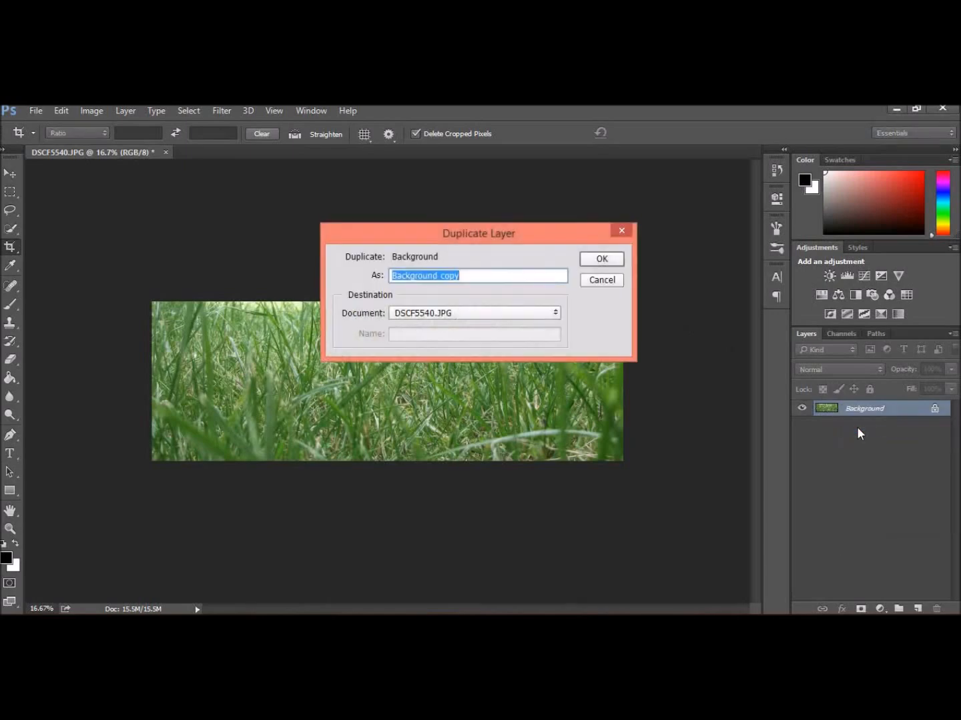
{"action": "left_click", "coordinate": [617, 261]}
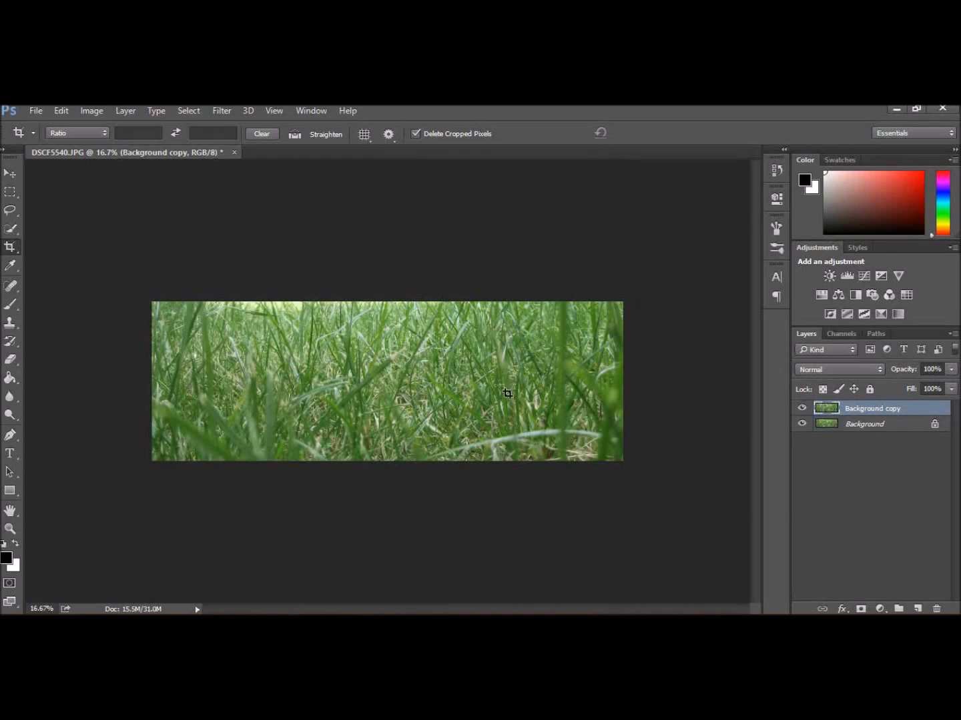
- Add a text layer reading Grass near the upper-left of the image
{"action": "left_click", "coordinate": [11, 456]}
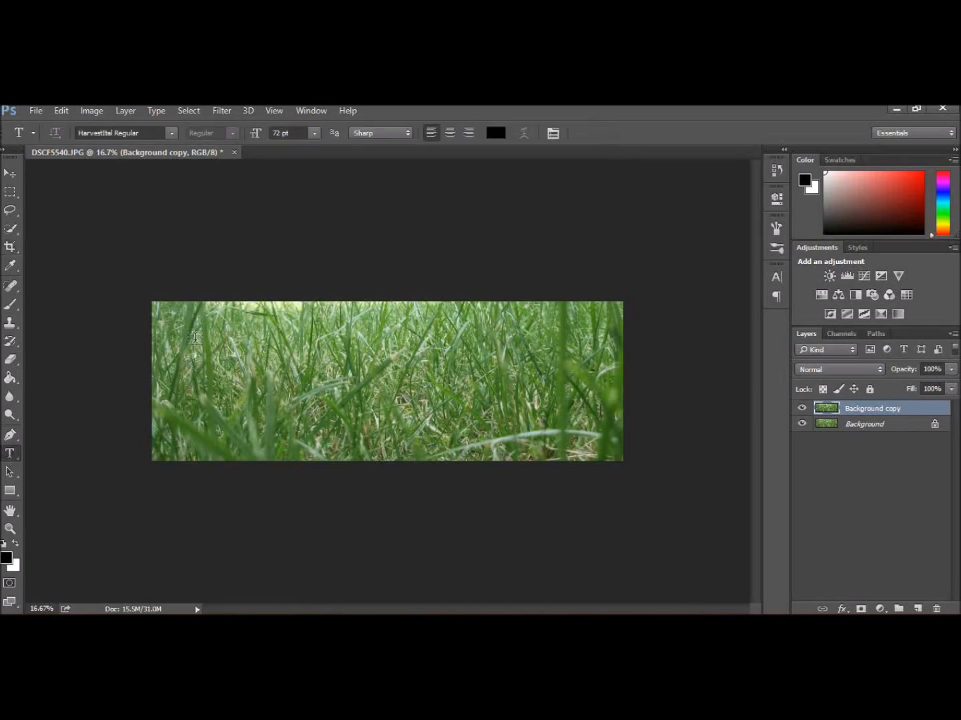
{"action": "left_click", "coordinate": [195, 336]}
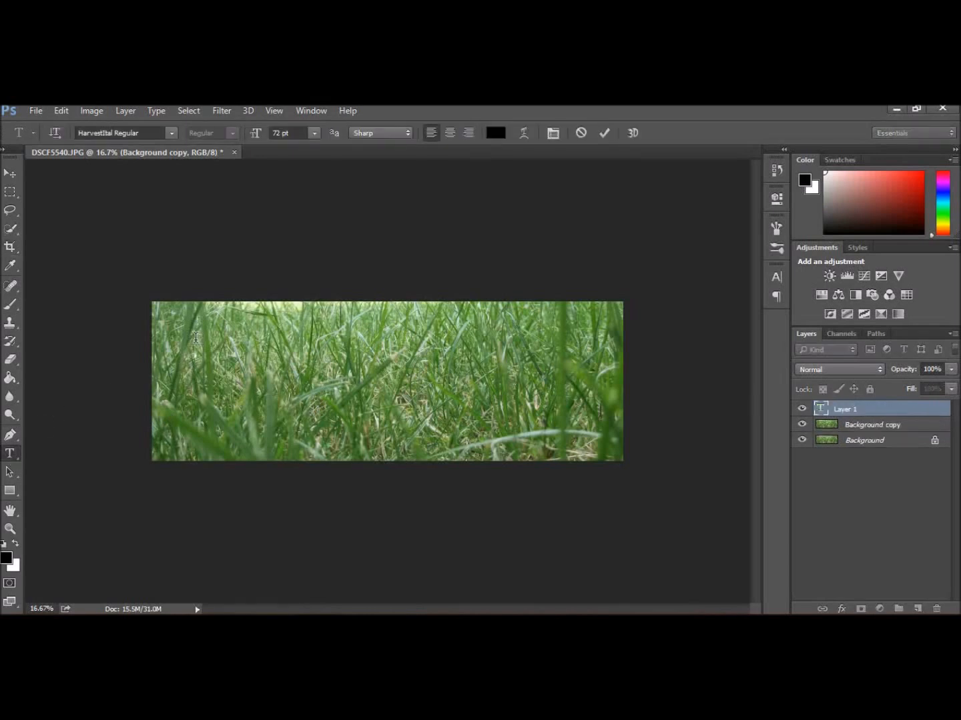
{"action": "type", "text": "Grass"}
- Free Transform the Grass text to stretch it across the full width and height of the image
{"action": "left_click", "coordinate": [62, 111]}
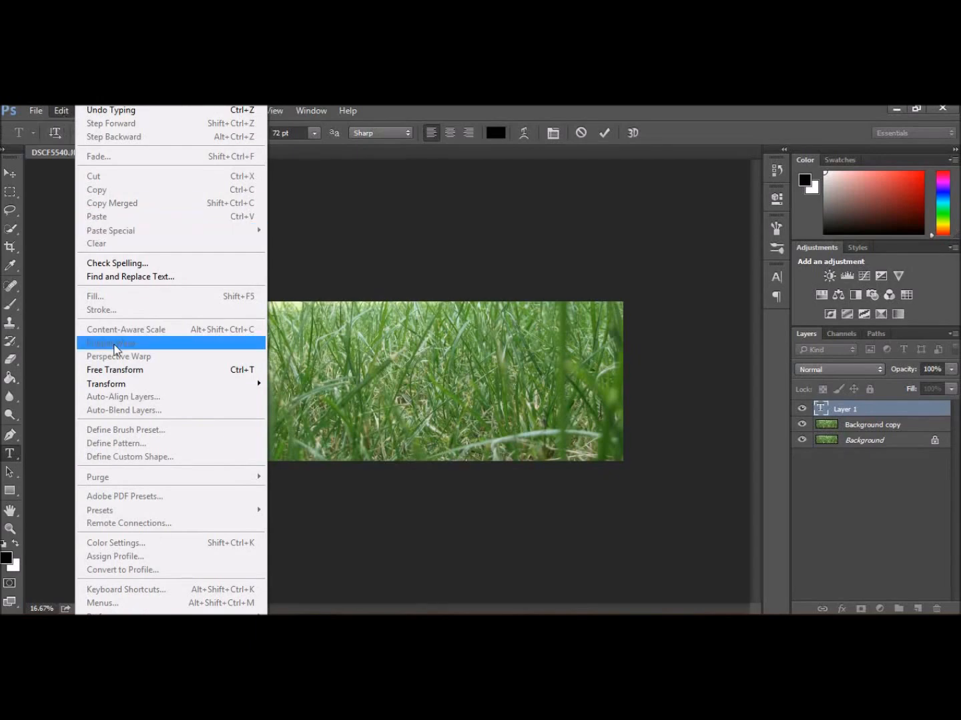
{"action": "left_click", "coordinate": [120, 371]}
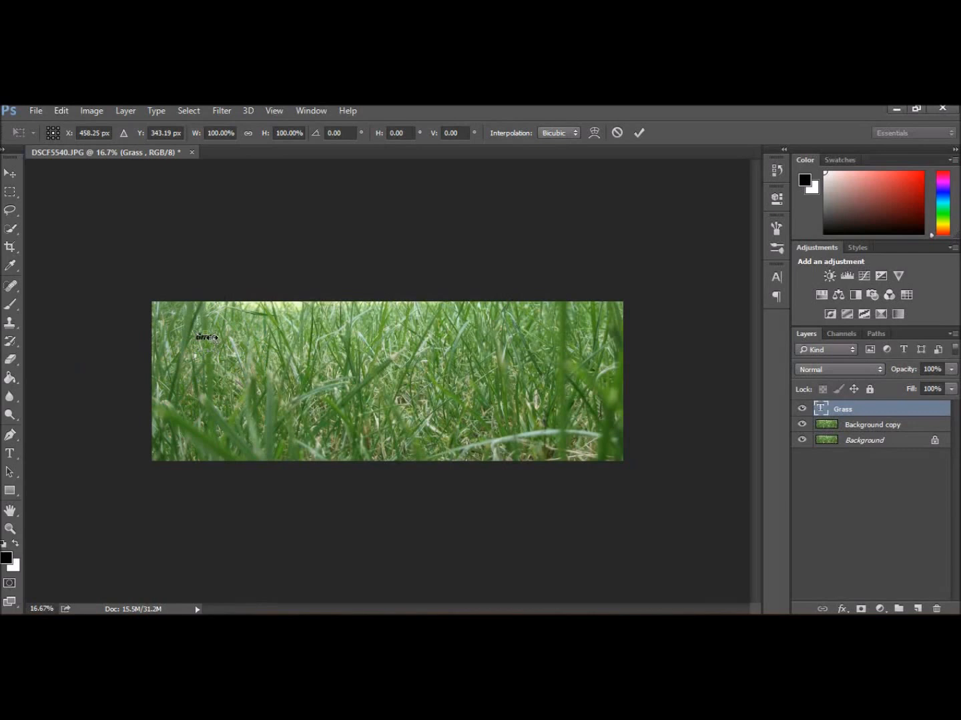
{"action": "left_click_drag", "start_coordinate": [215, 338], "coordinate": [583, 461]}
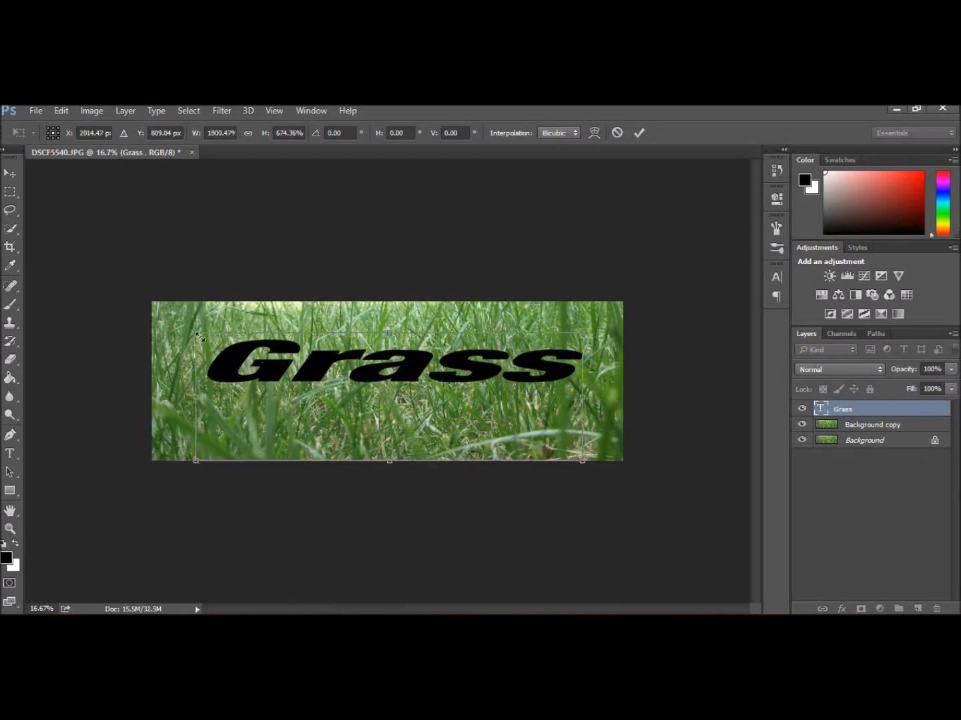
{"action": "left_click_drag", "start_coordinate": [195, 333], "coordinate": [150, 310]}
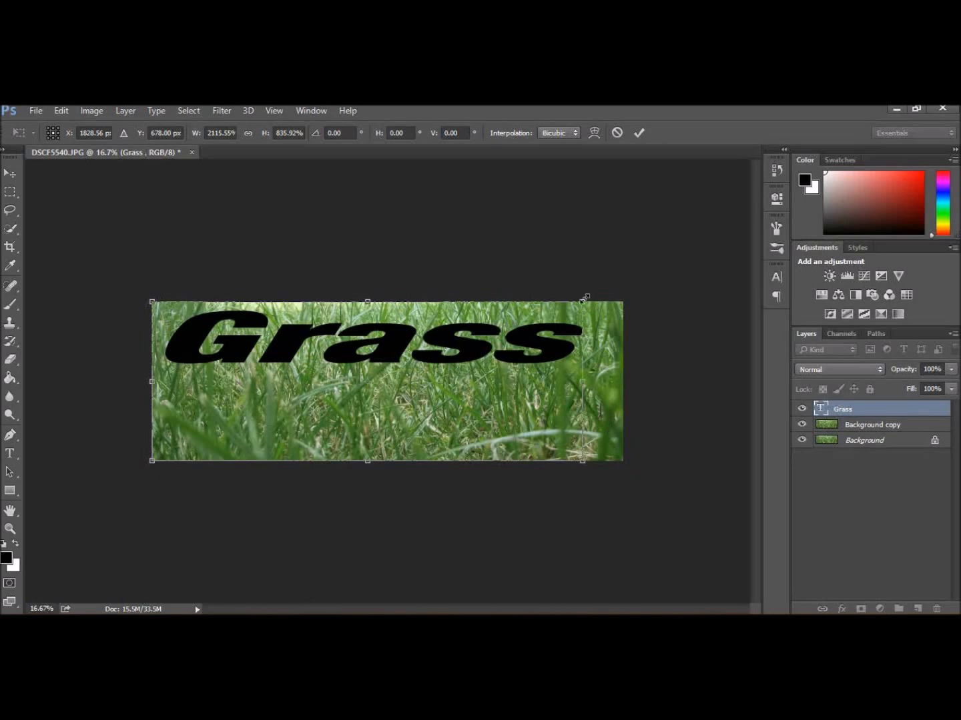
{"action": "left_click_drag", "start_coordinate": [584, 298], "coordinate": [623, 300]}
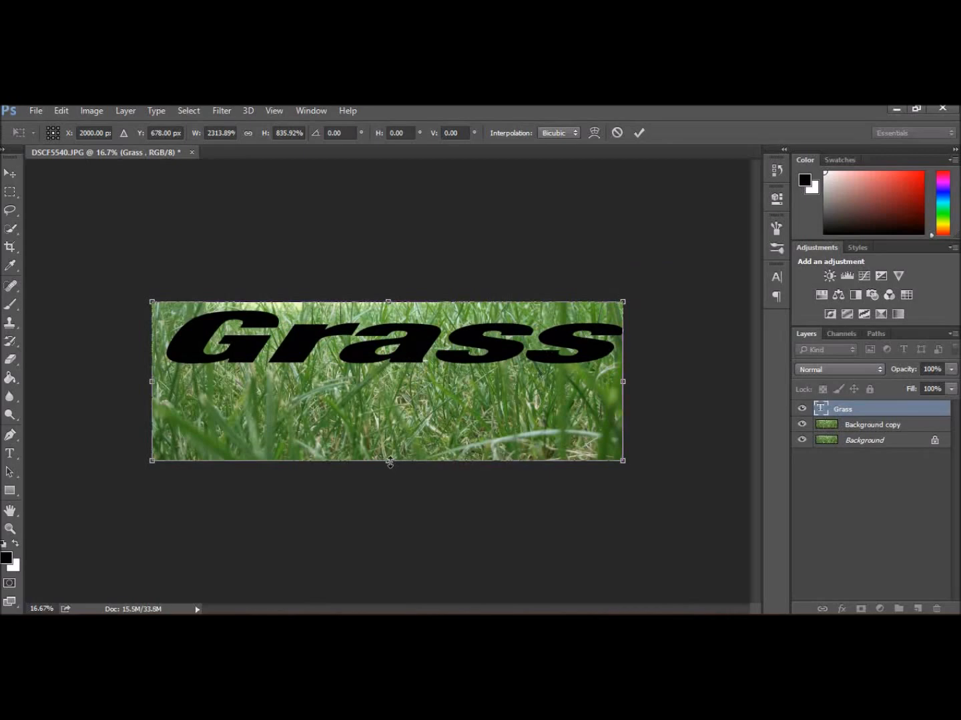
{"action": "left_click_drag", "start_coordinate": [390, 462], "coordinate": [387, 621]}
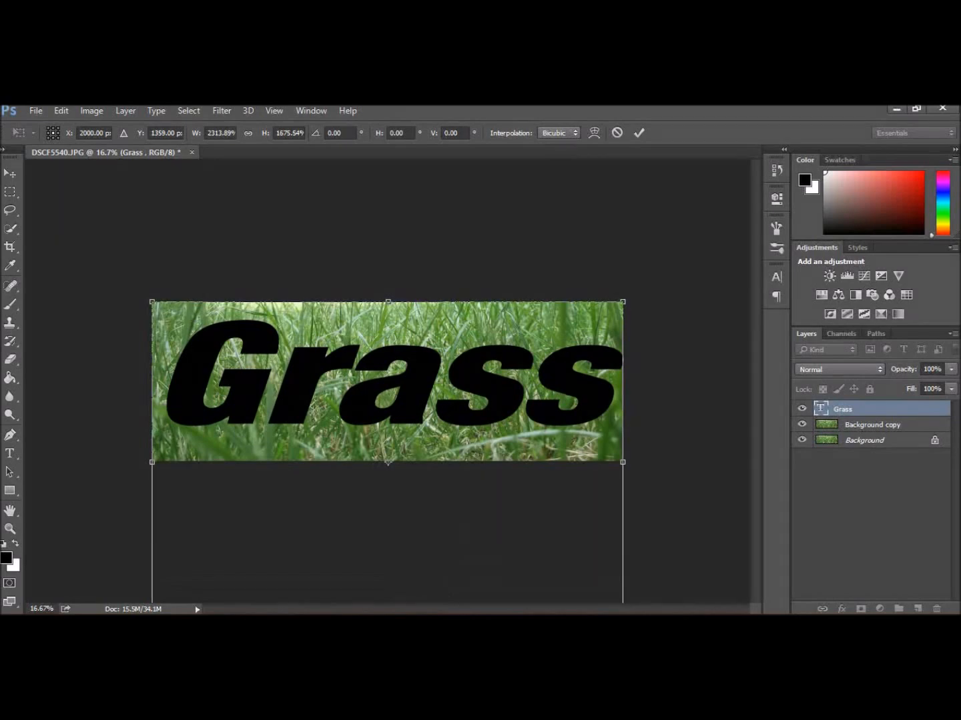
{"action": "key", "text": "Escape"}
- Move the Grass text layer below the Background copy layer and check the layer's visibility
{"action": "mouse_move", "coordinate": [861, 424]}
{"action": "left_mouse_down"}
{"action": "mouse_move", "coordinate": [853, 414]}
{"action": "mouse_move", "coordinate": [853, 433]}
{"action": "left_mouse_up"}
{"action": "left_click", "coordinate": [853, 433]}
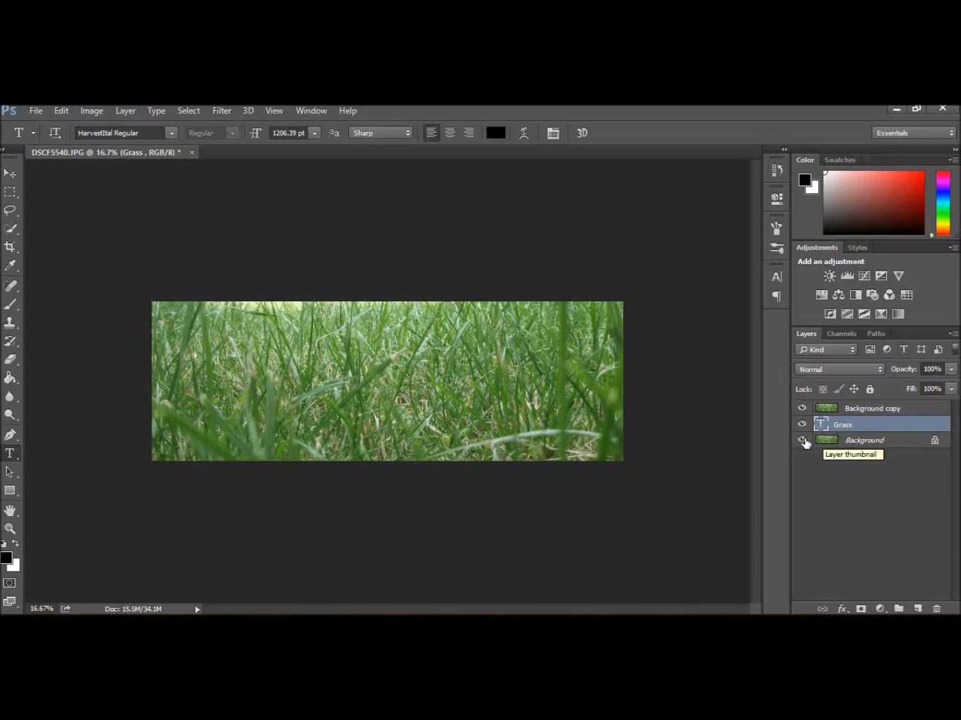
{"action": "left_click", "coordinate": [802, 408]}
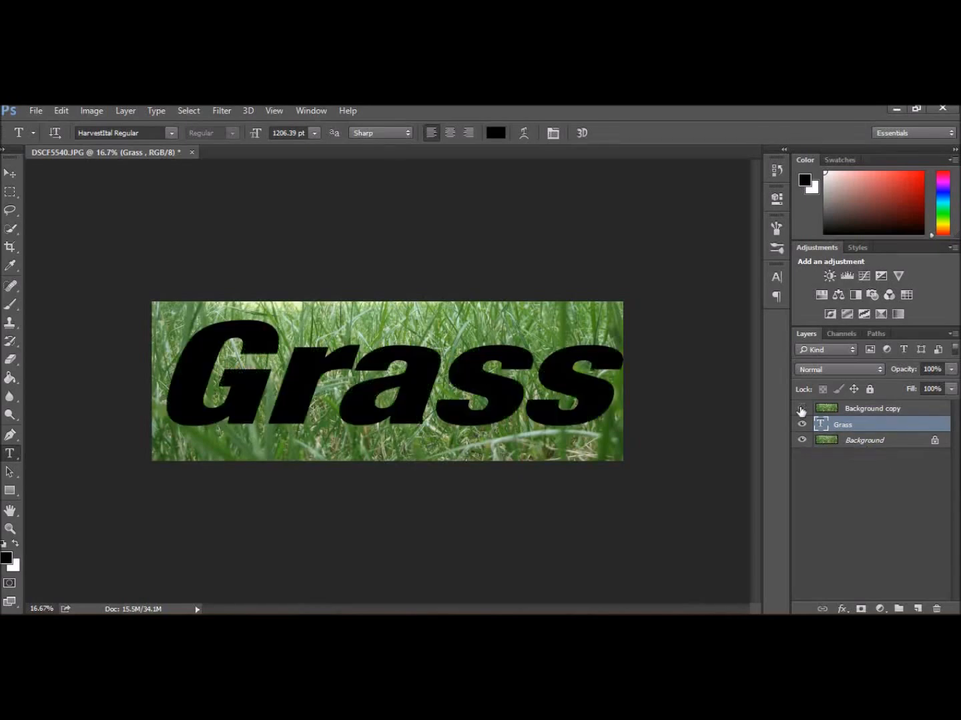
{"action": "left_click", "coordinate": [801, 409]}
- Create a clipping mask of Background copy onto the Grass text layer and hide the Background layer
{"action": "left_click", "coordinate": [862, 409]}
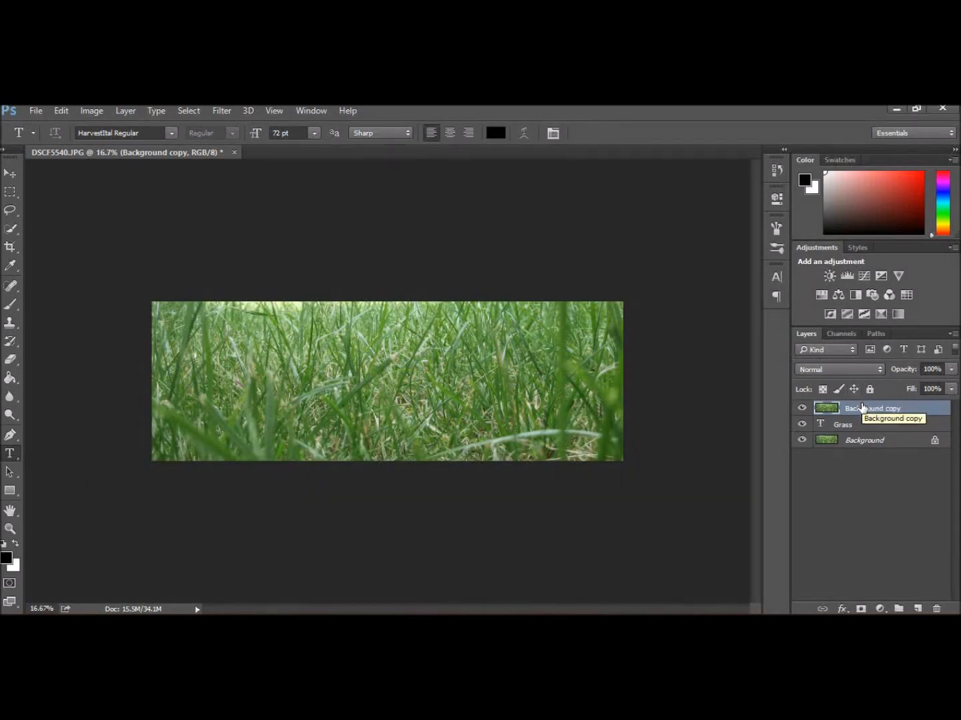
{"action": "right_click", "coordinate": [862, 408]}
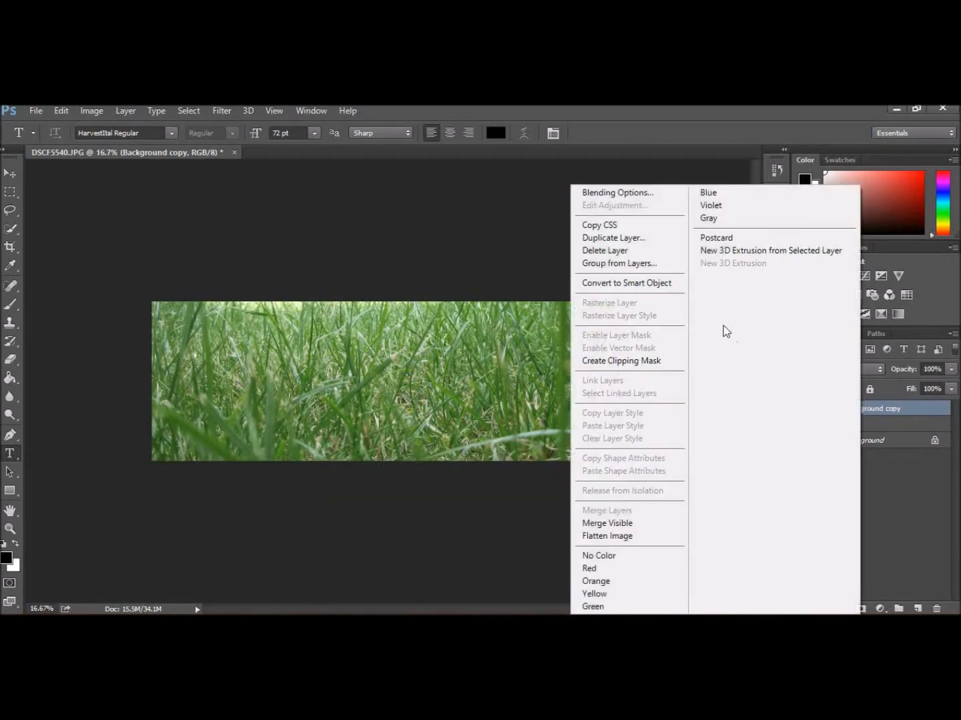
{"action": "left_click", "coordinate": [647, 361]}
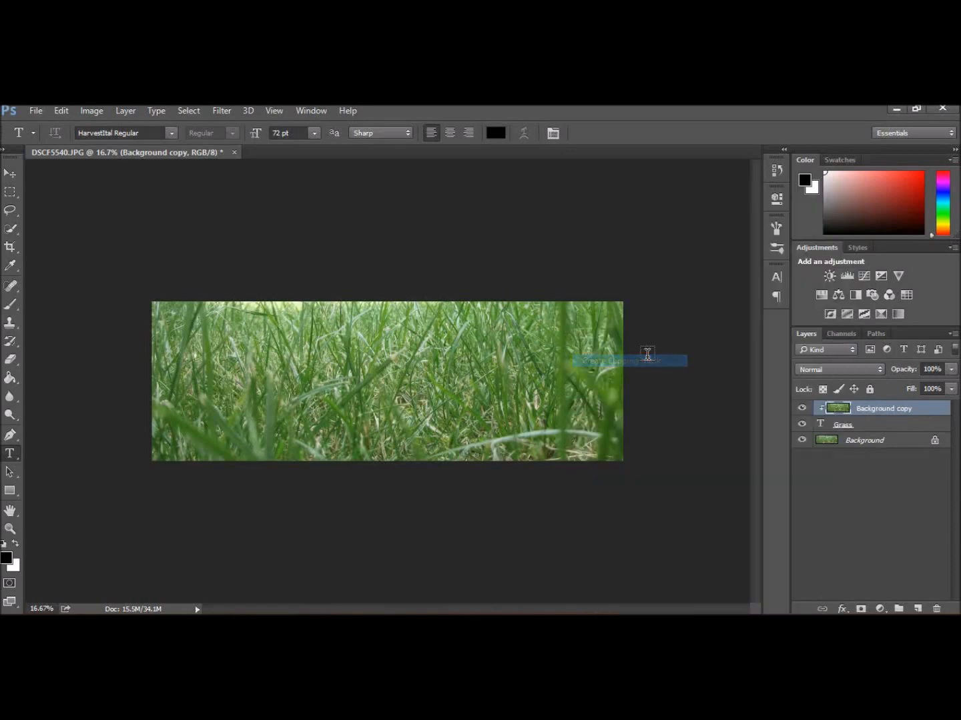
{"action": "left_click", "coordinate": [801, 440]}
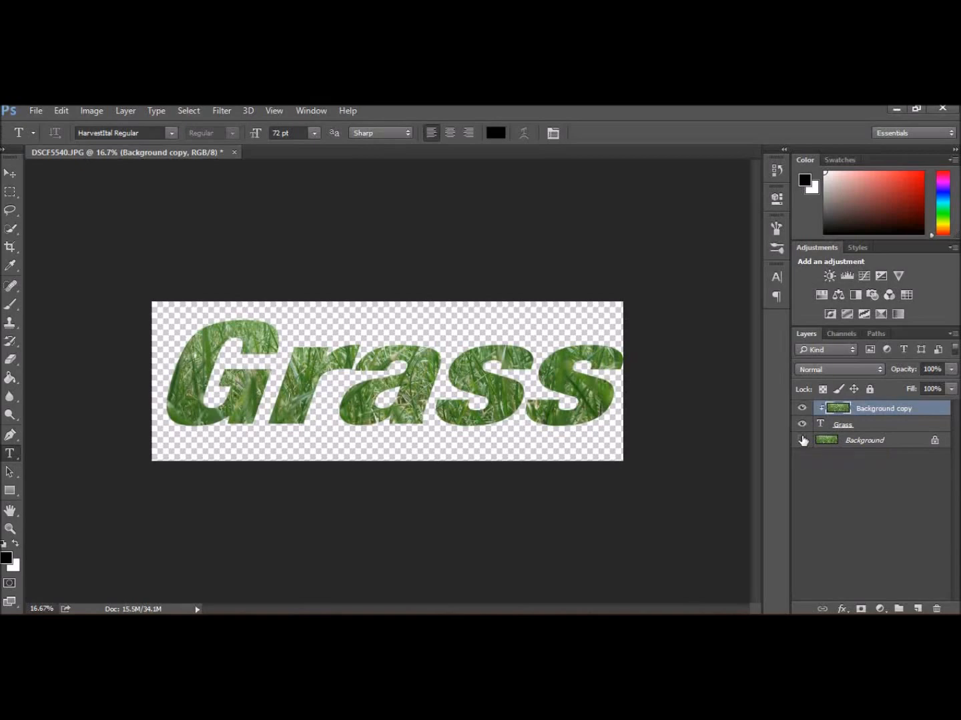
{"action": "left_click", "coordinate": [802, 440]}
- Save the image as a JPEG named grass3, accepting the default JPEG options
{"action": "left_click", "coordinate": [36, 111]}
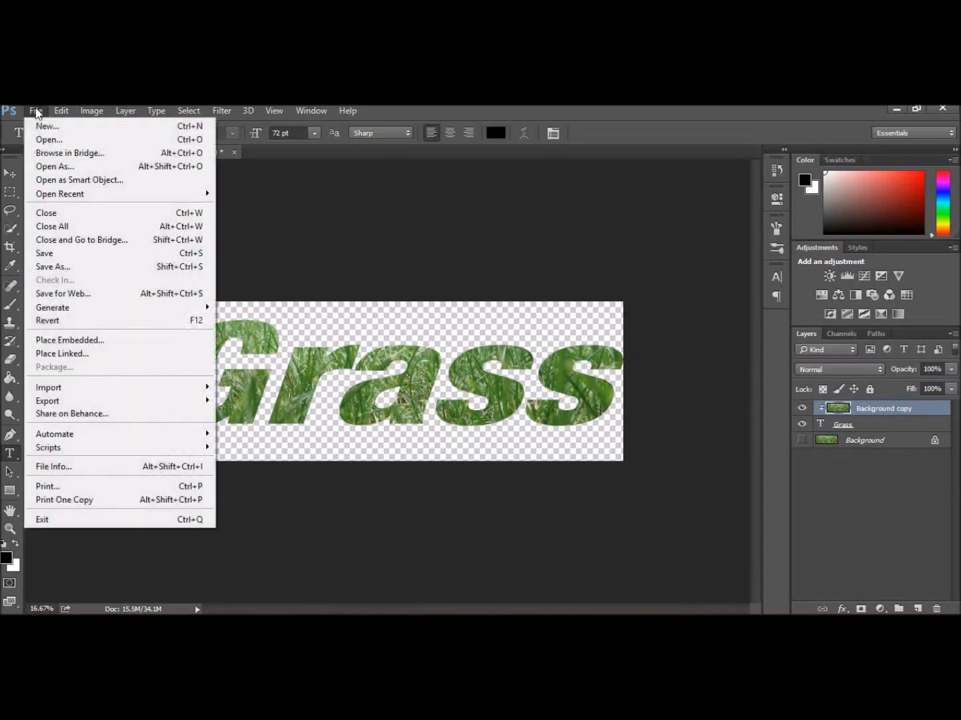
{"action": "left_click", "coordinate": [73, 267]}
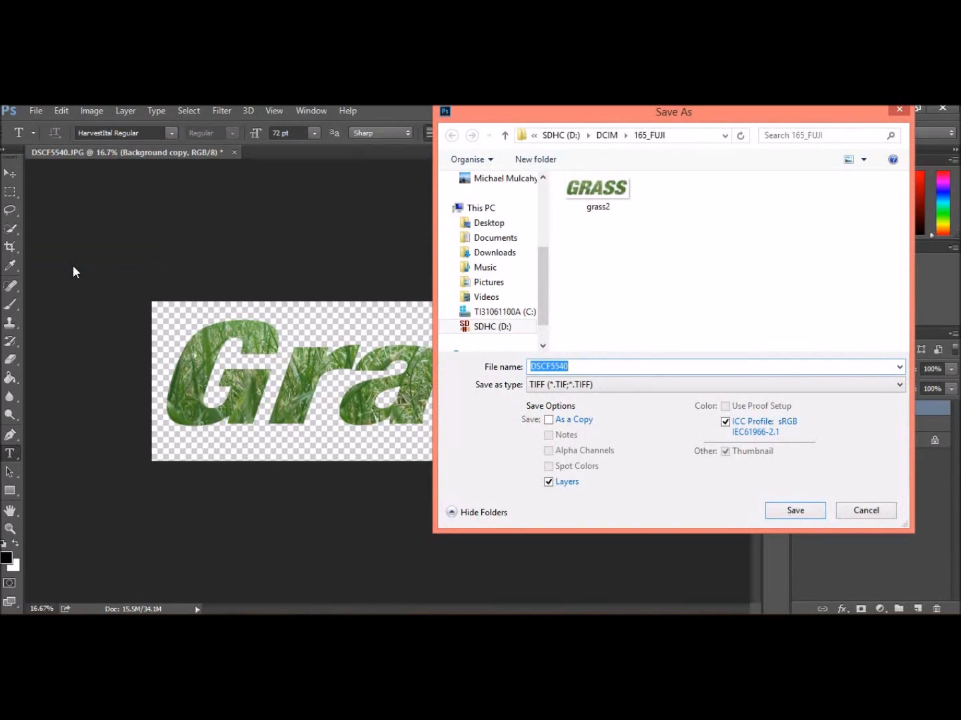
{"action": "type", "text": "grass"}
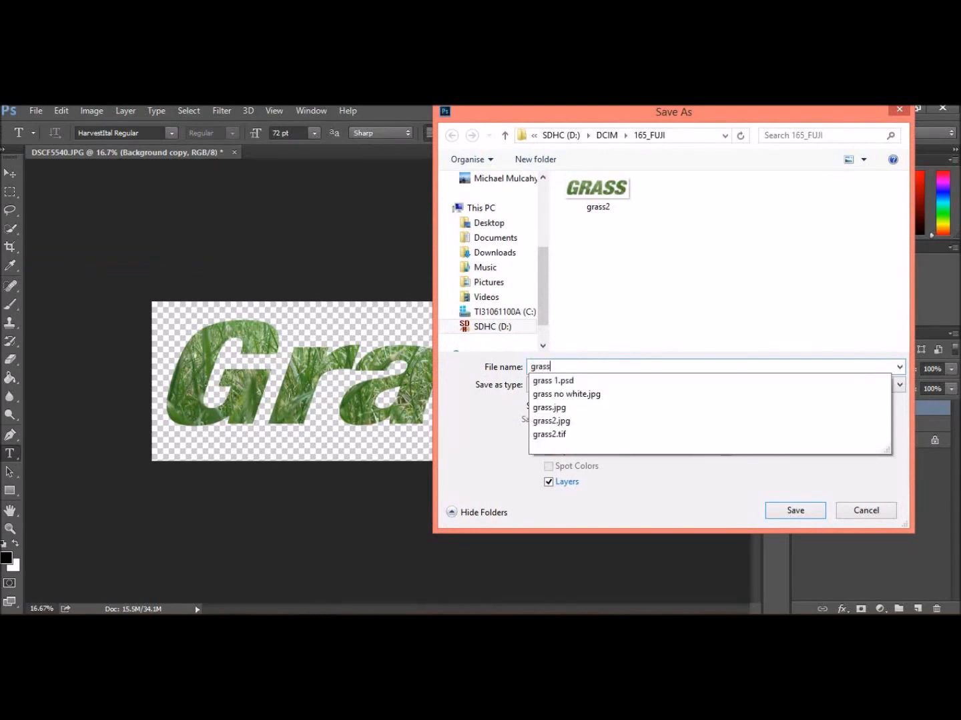
{"action": "type", "text": "2"}
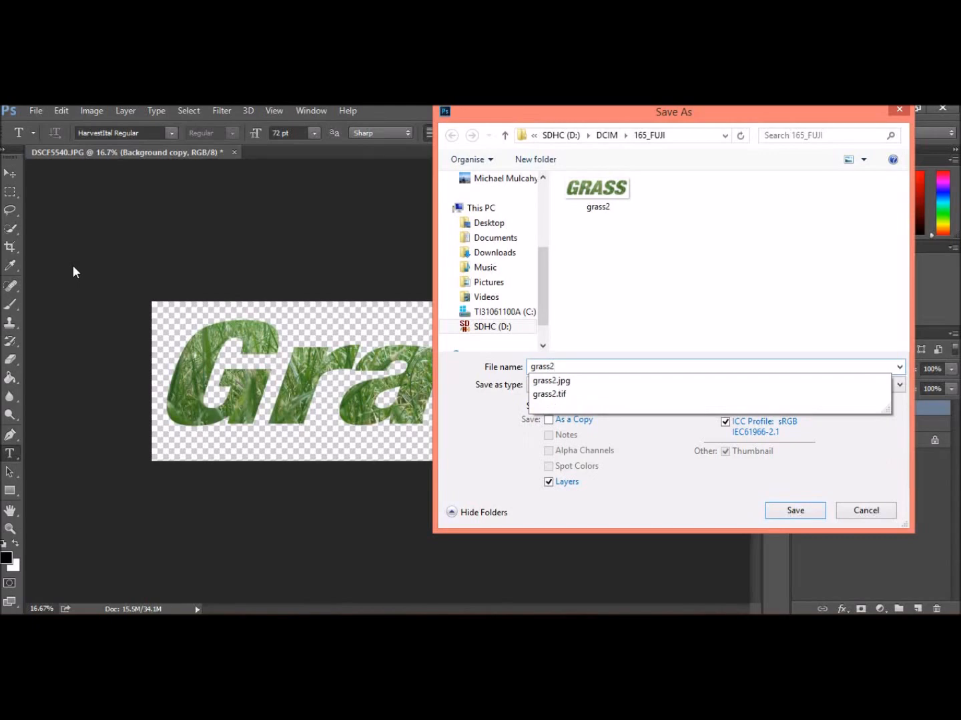
{"action": "key", "text": "BackSpace"}
{"action": "type", "text": "3"}
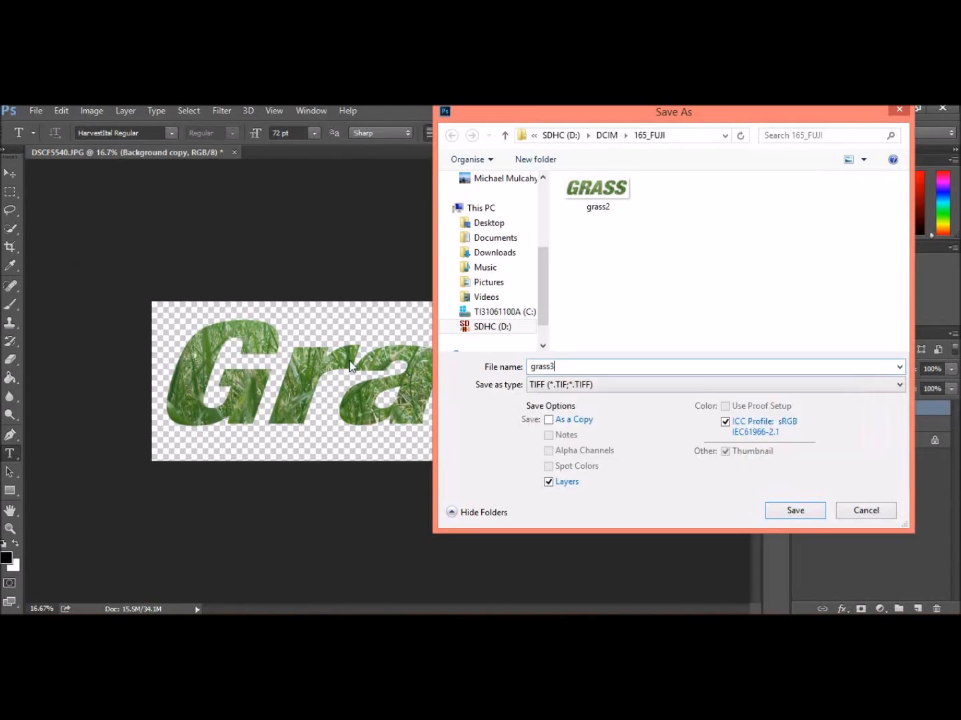
{"action": "left_click", "coordinate": [897, 386]}
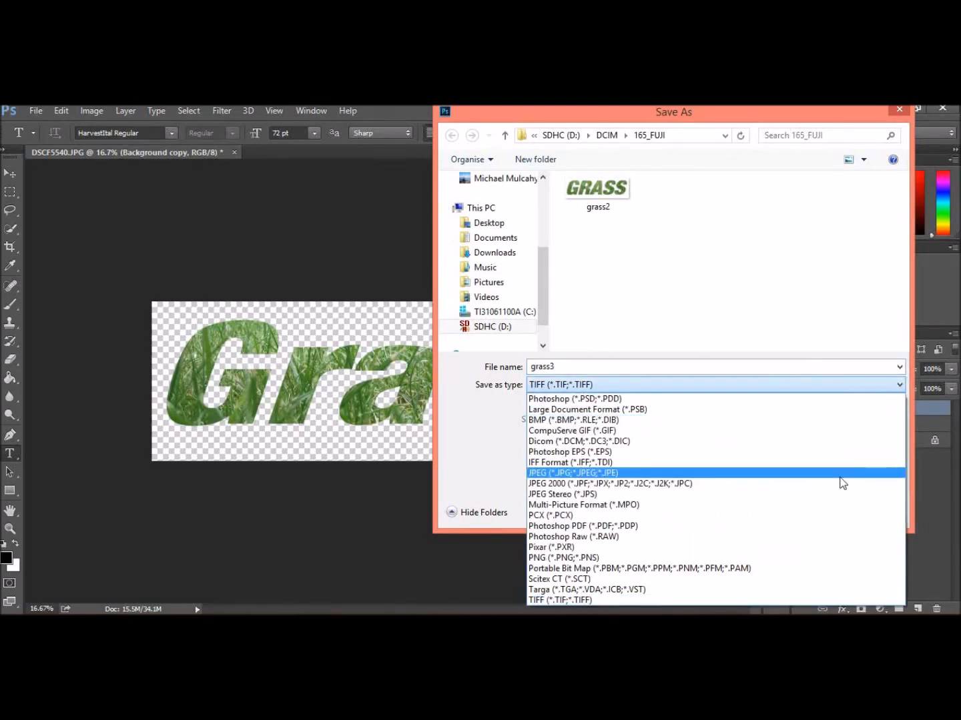
{"action": "left_click", "coordinate": [837, 475]}
{"action": "left_click", "coordinate": [795, 512]}
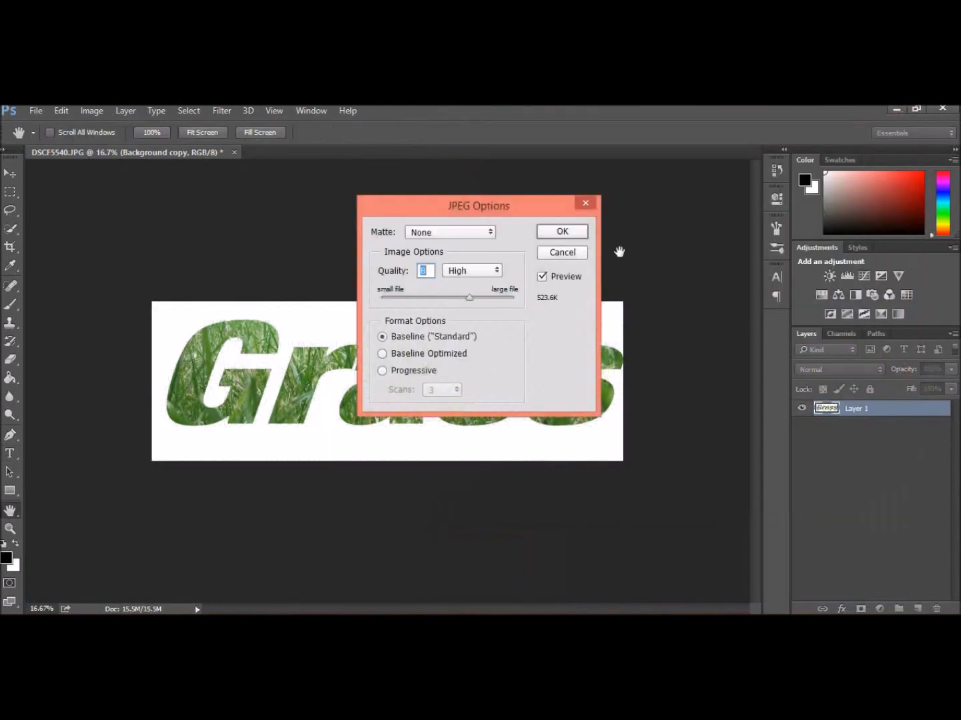
{"action": "left_click", "coordinate": [564, 230]}
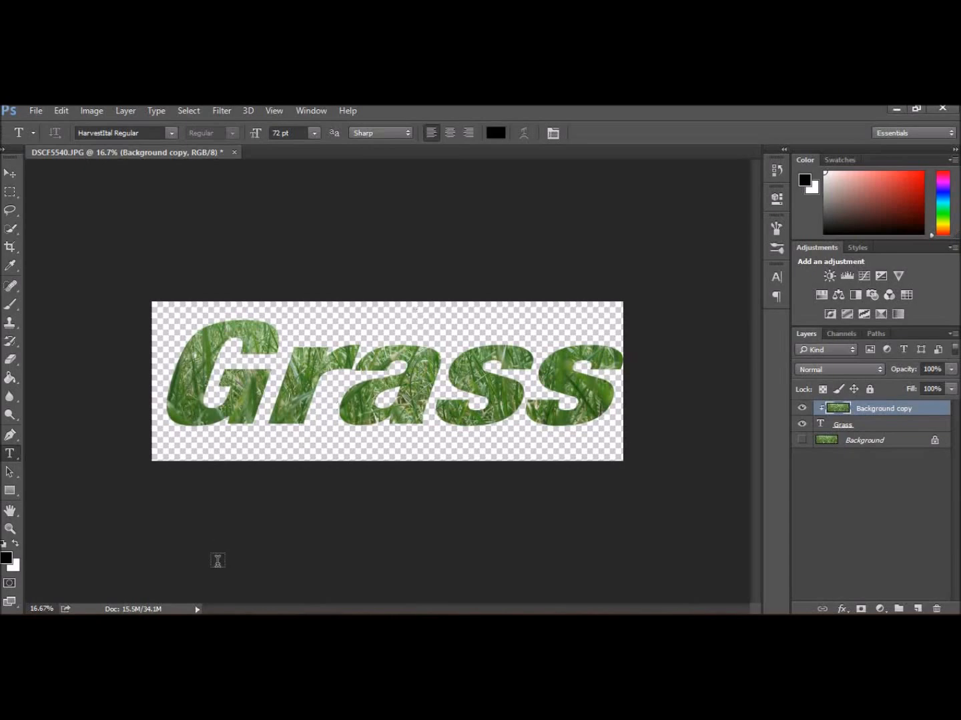
- Switch to OpenOffice Writer and insert the grass3 picture from file into the blank document
{"action": "mouse_move", "coordinate": [97, 626]}
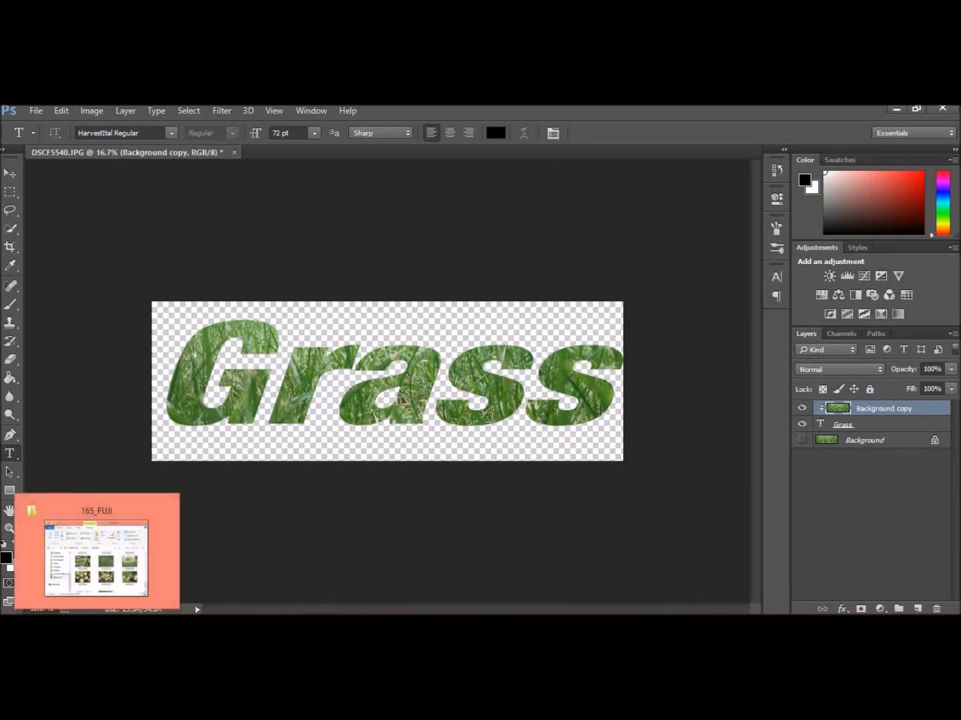
{"action": "left_click", "coordinate": [97, 559]}
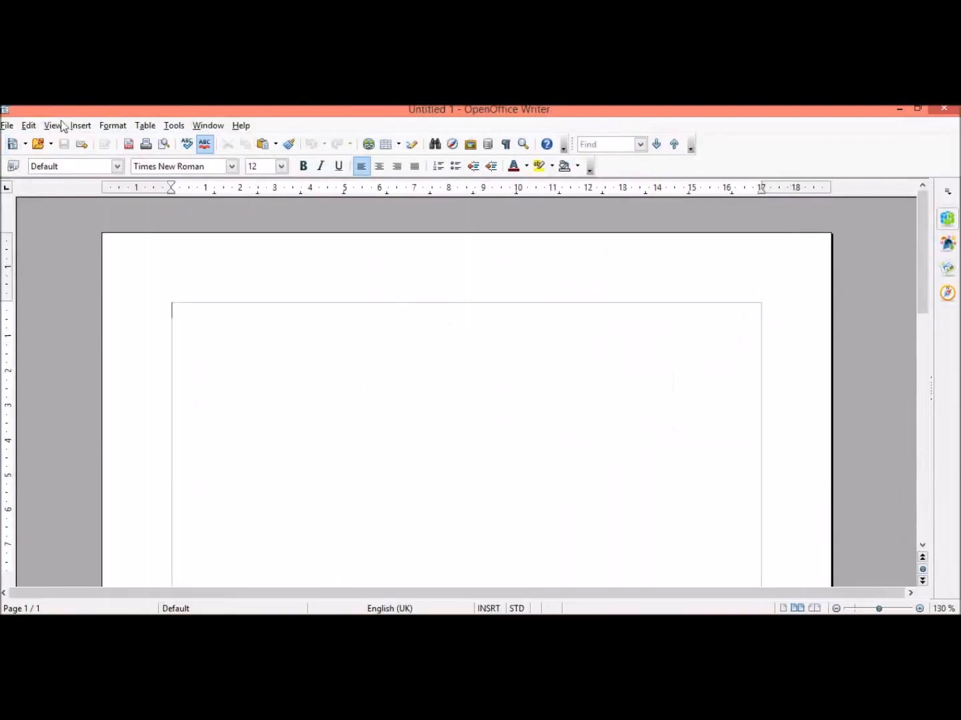
{"action": "left_click", "coordinate": [80, 127]}
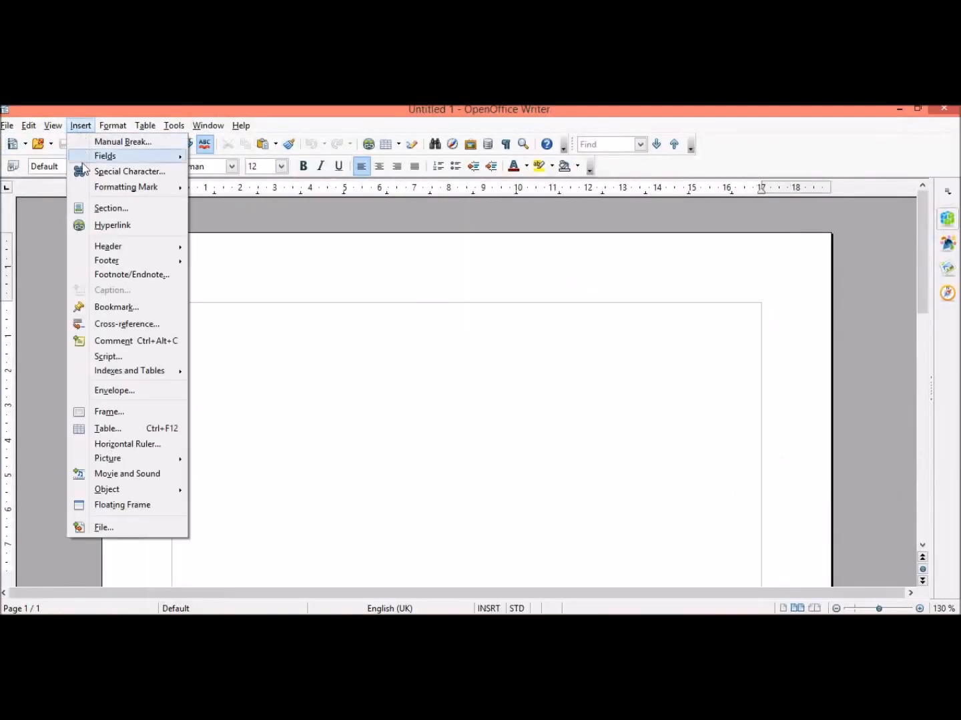
{"action": "mouse_move", "coordinate": [117, 459]}
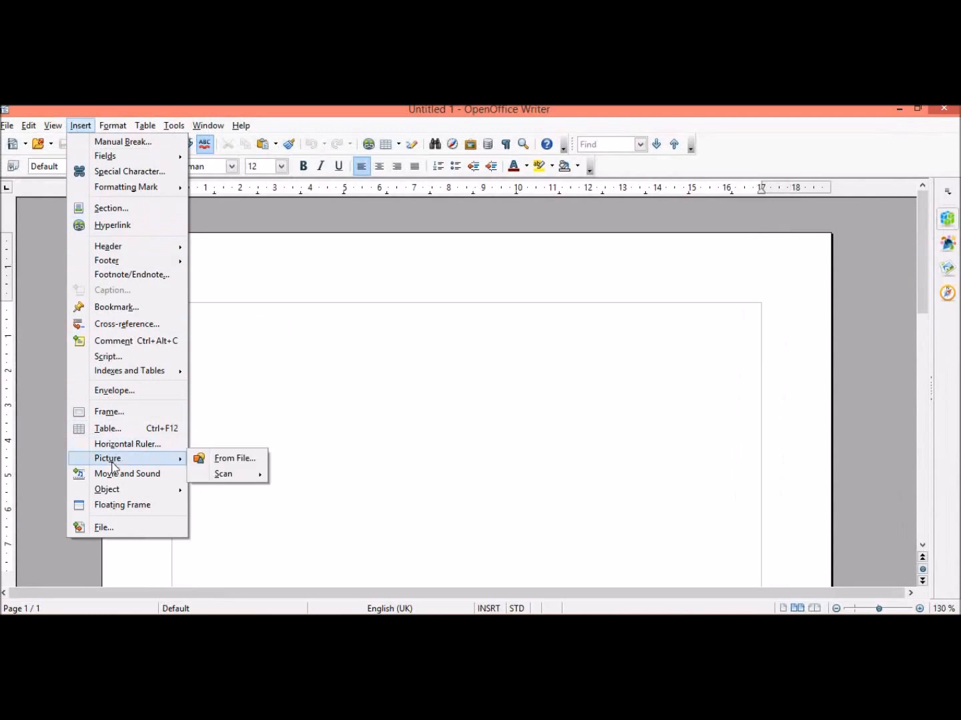
{"action": "left_click", "coordinate": [217, 465]}
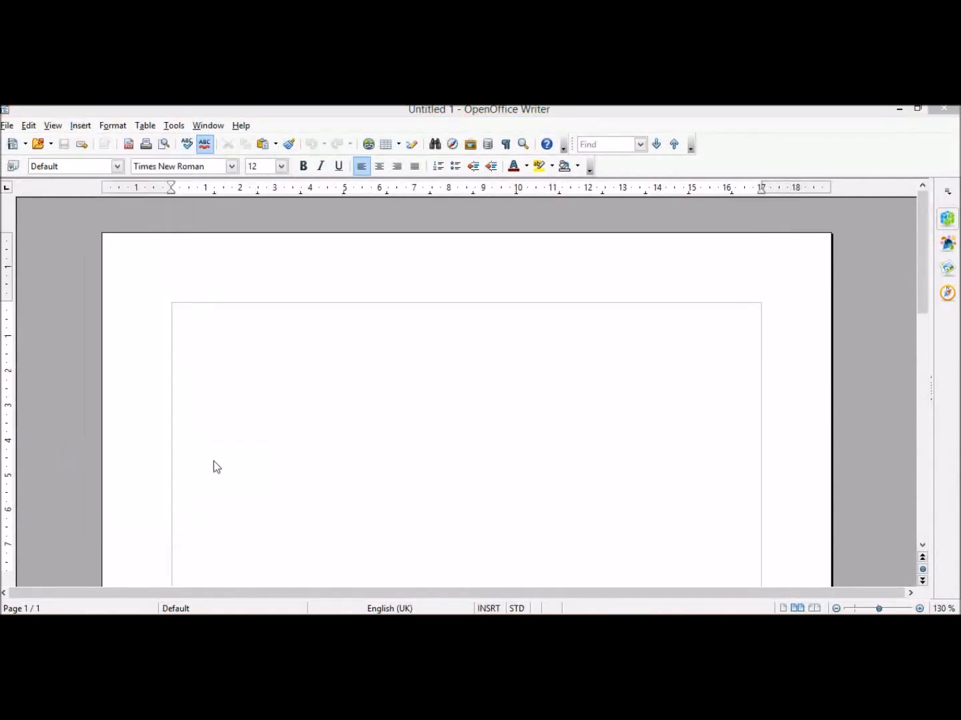
{"action": "left_click_drag", "start_coordinate": [468, 219], "coordinate": [473, 367]}
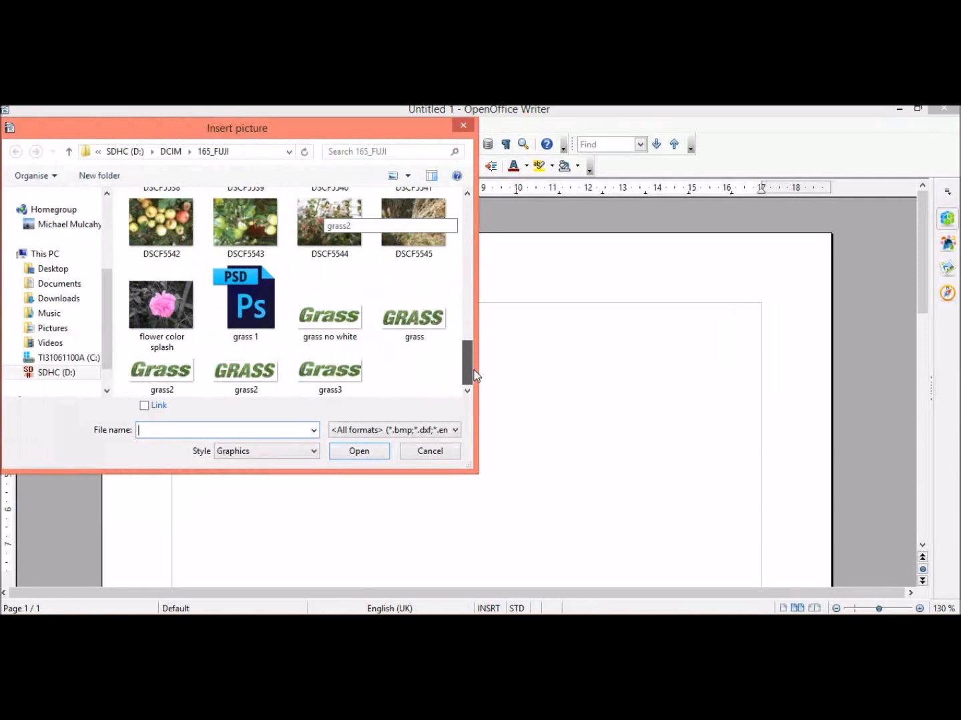
{"action": "double_click", "coordinate": [342, 379]}
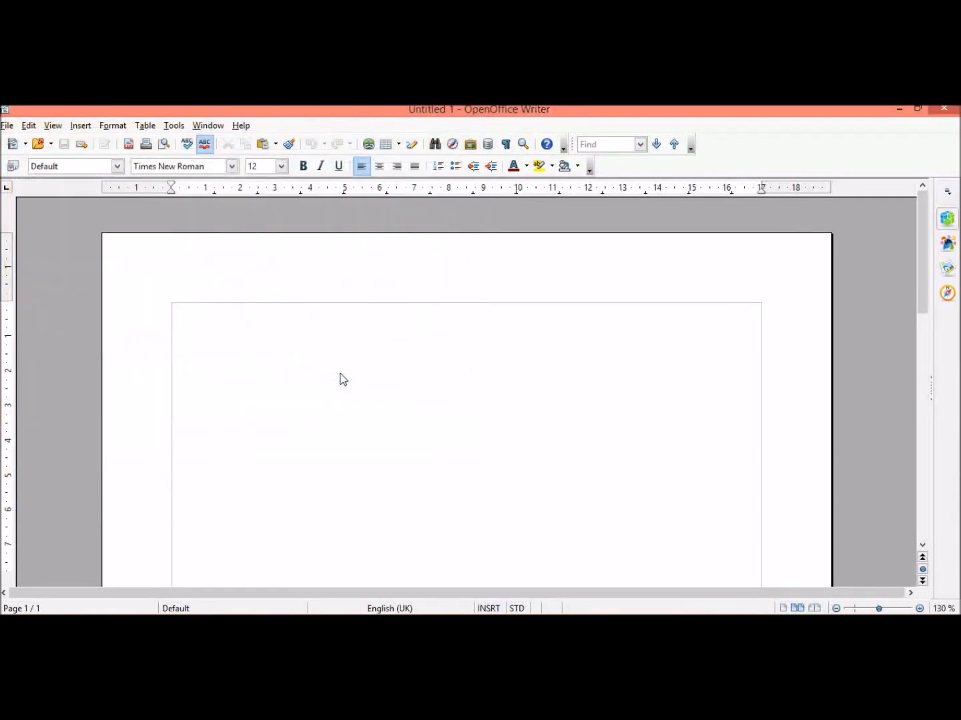
{"action": "left_click", "coordinate": [350, 543]}
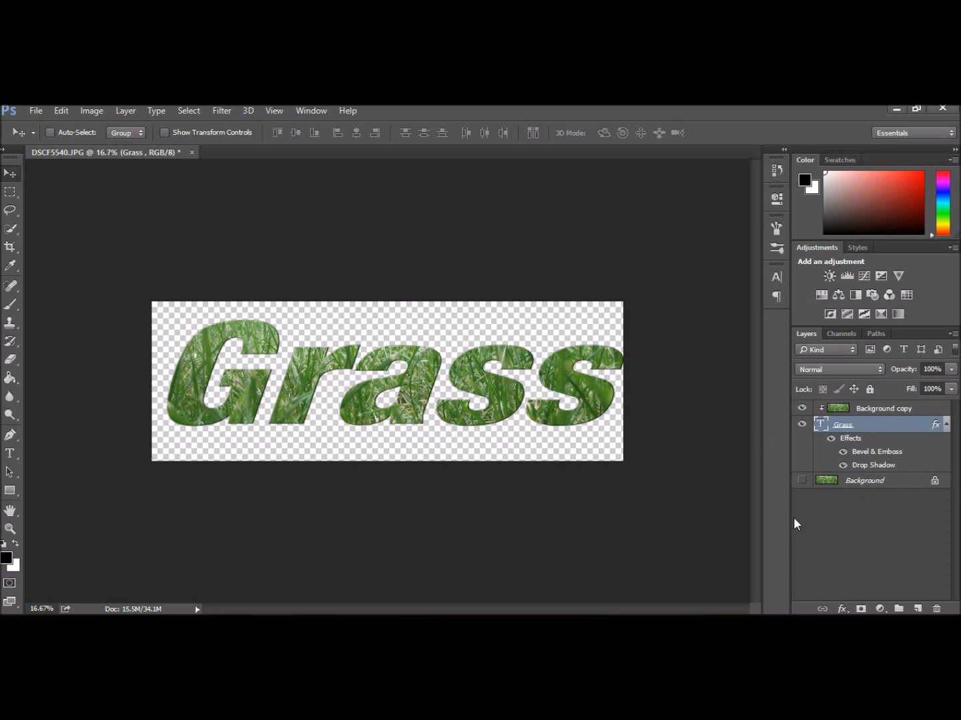
- Add a Drop Shadow effect to the Grass text layer and set its distance to 36 px
{"action": "left_click", "coordinate": [842, 609]}
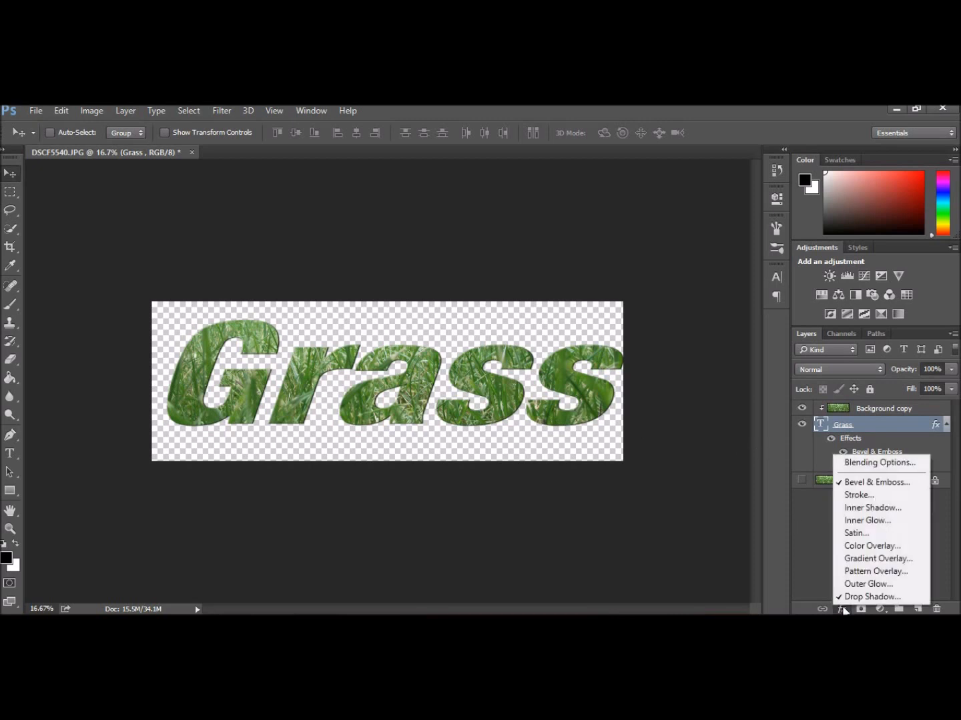
{"action": "left_click", "coordinate": [861, 597]}
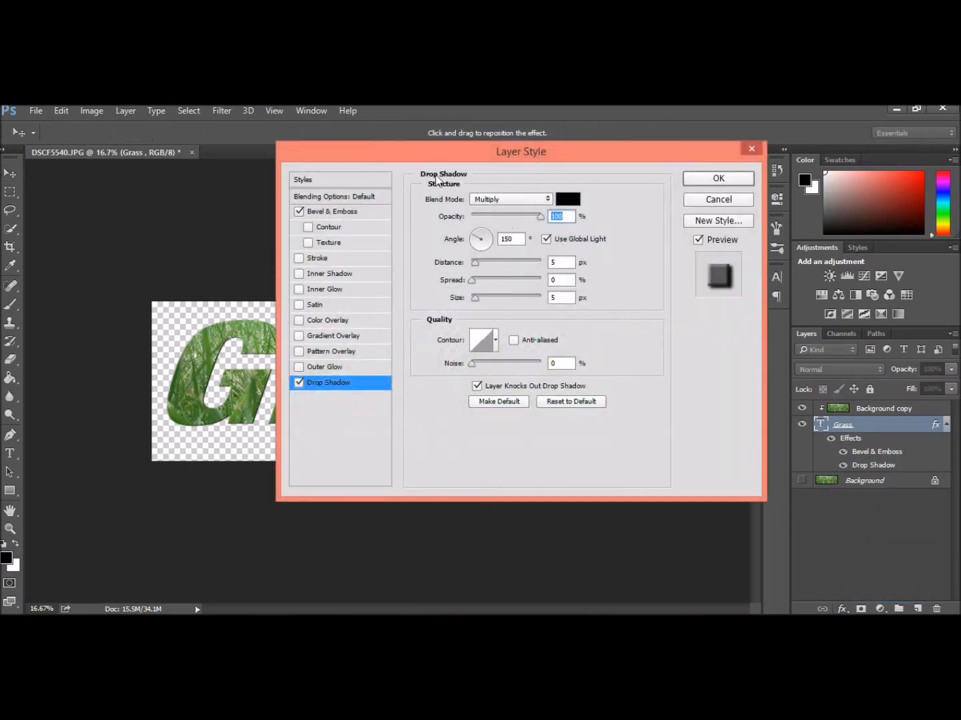
{"action": "left_click_drag", "start_coordinate": [427, 153], "coordinate": [553, 153]}
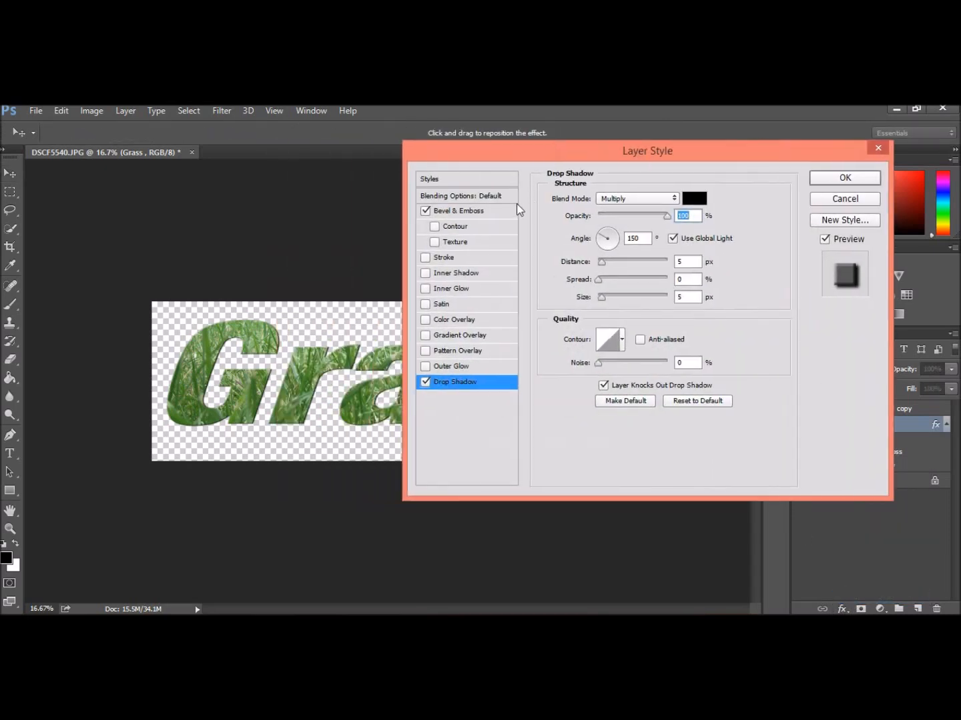
{"action": "left_click", "coordinate": [425, 382]}
{"action": "left_click", "coordinate": [424, 382]}
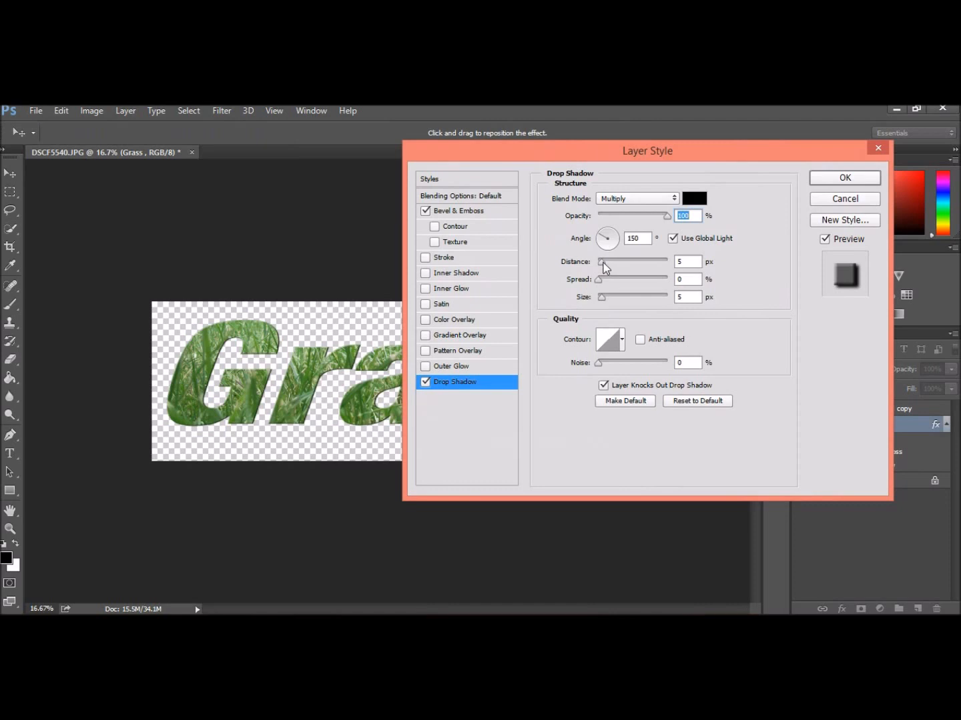
{"action": "left_click_drag", "start_coordinate": [602, 262], "coordinate": [623, 264]}
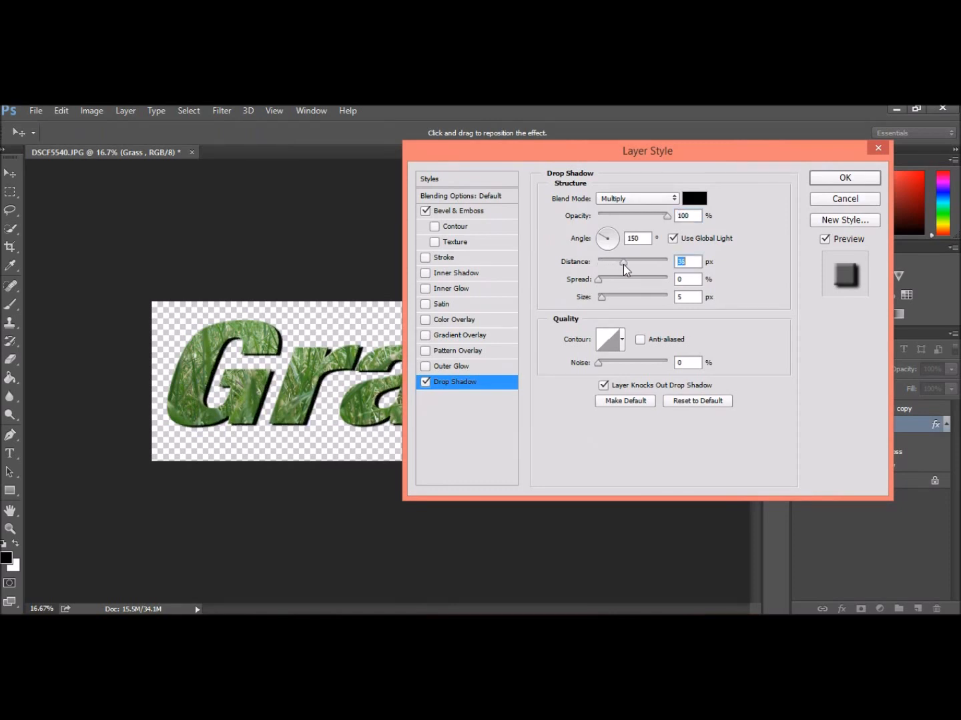
- Enable the Contour and Inner Shadow effects as well, then apply the layer style
{"action": "left_click", "coordinate": [435, 226]}
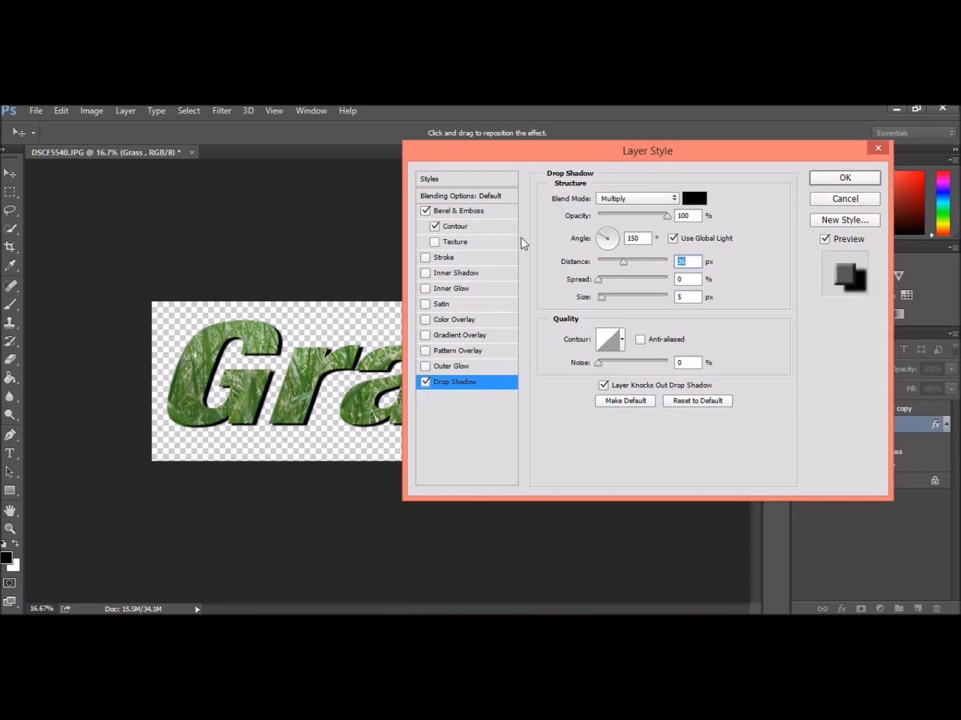
{"action": "mouse_move", "coordinate": [597, 282]}
{"action": "left_mouse_down"}
{"action": "mouse_move", "coordinate": [610, 281]}
{"action": "mouse_move", "coordinate": [596, 281]}
{"action": "left_mouse_up"}
{"action": "left_click", "coordinate": [426, 273]}
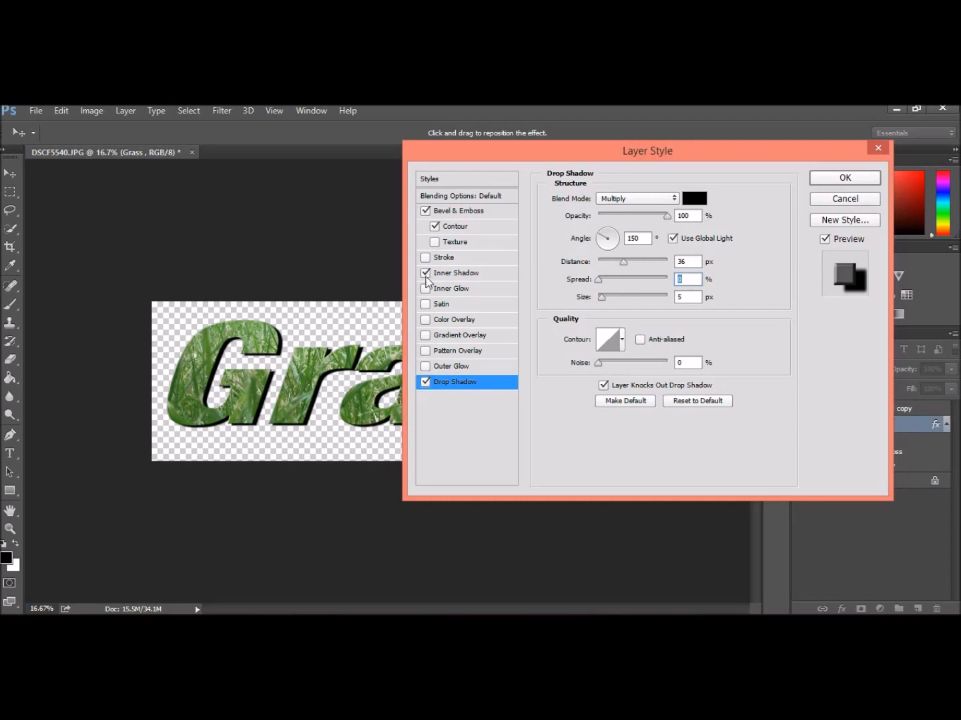
{"action": "key", "text": "Return"}
- Save the image as a TIFF named grass with drop shadow, accepting the default TIFF options
{"action": "left_click", "coordinate": [36, 112]}
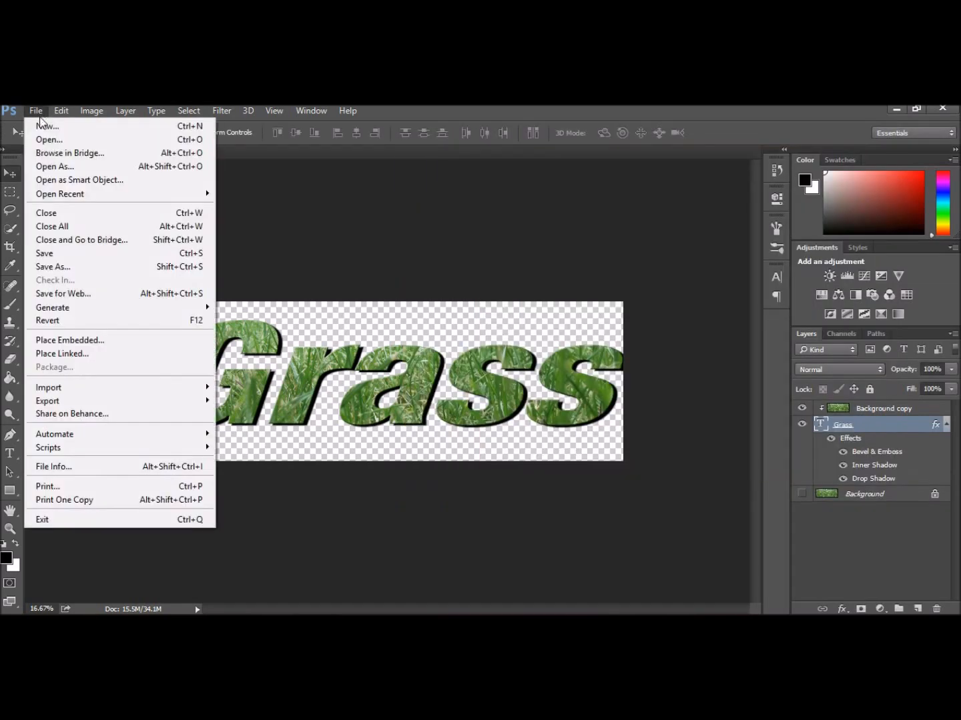
{"action": "left_click", "coordinate": [66, 268]}
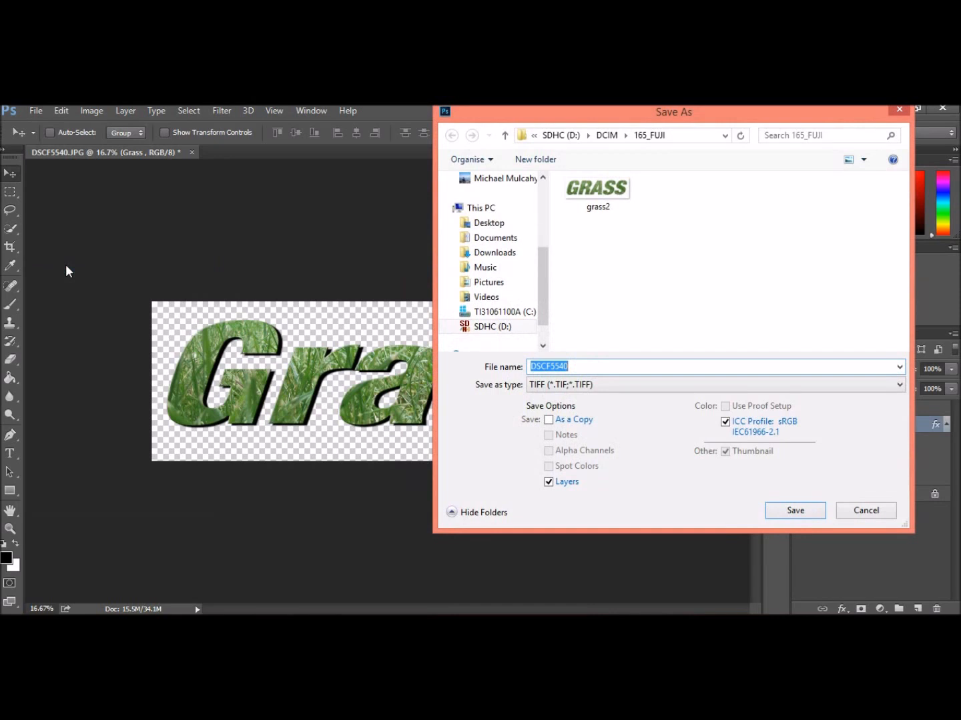
{"action": "type", "text": "grass"}
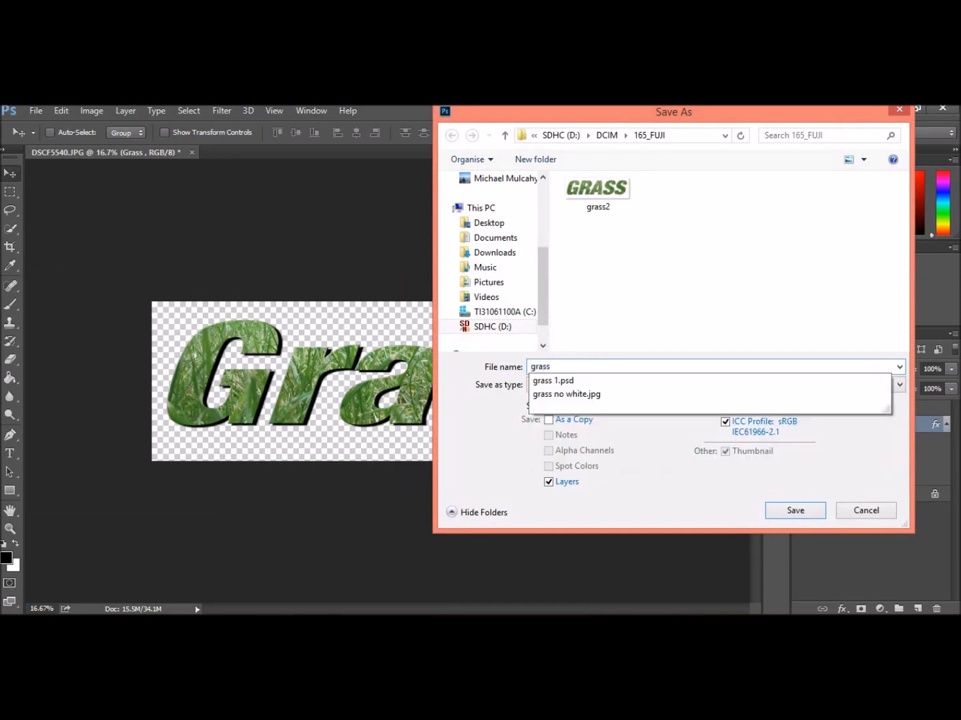
{"action": "type", "text": " with drop shadow"}
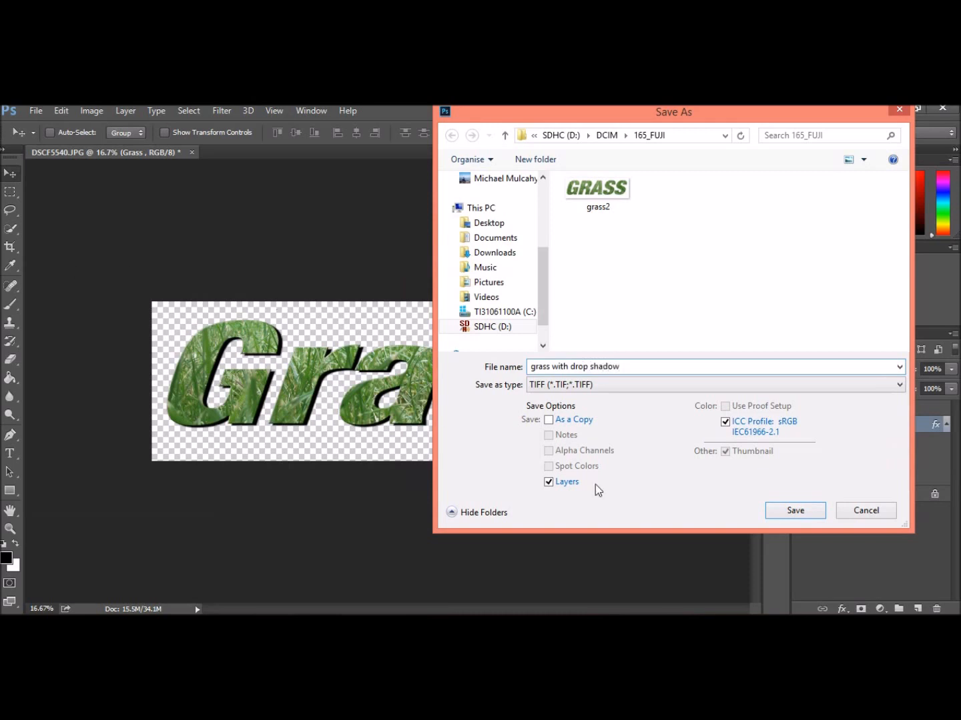
{"action": "left_click", "coordinate": [790, 511]}
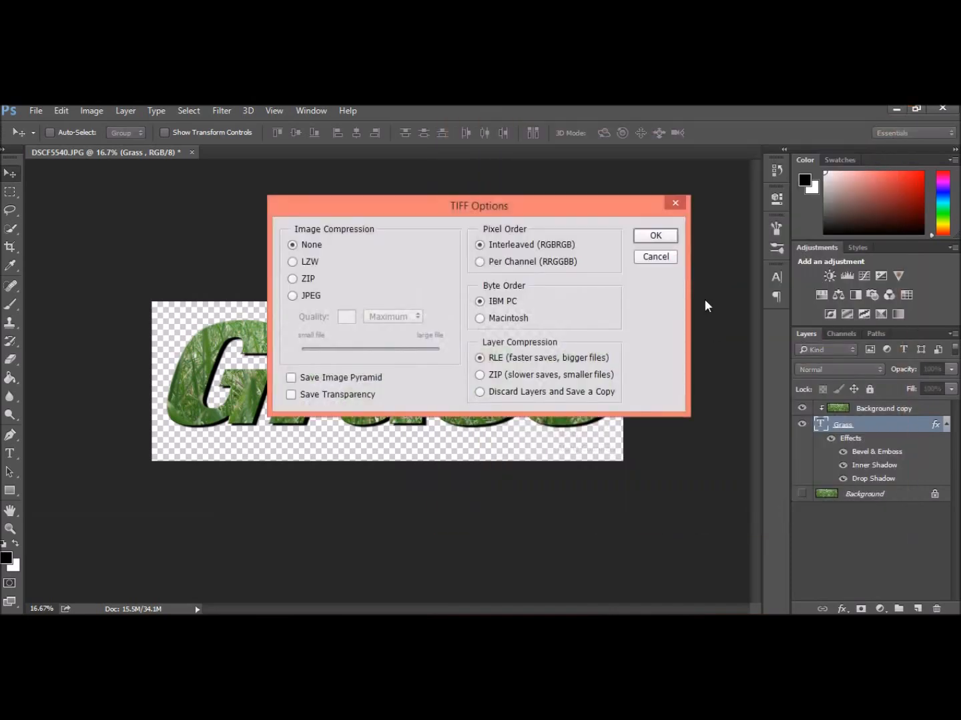
{"action": "left_click", "coordinate": [654, 237]}
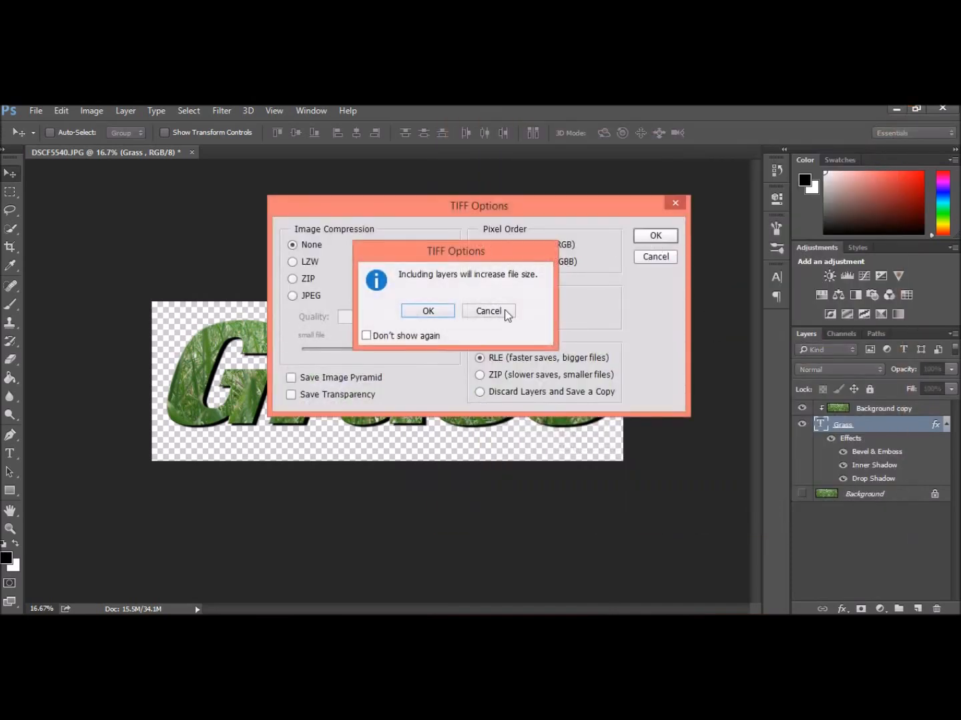
{"action": "left_click", "coordinate": [431, 316]}
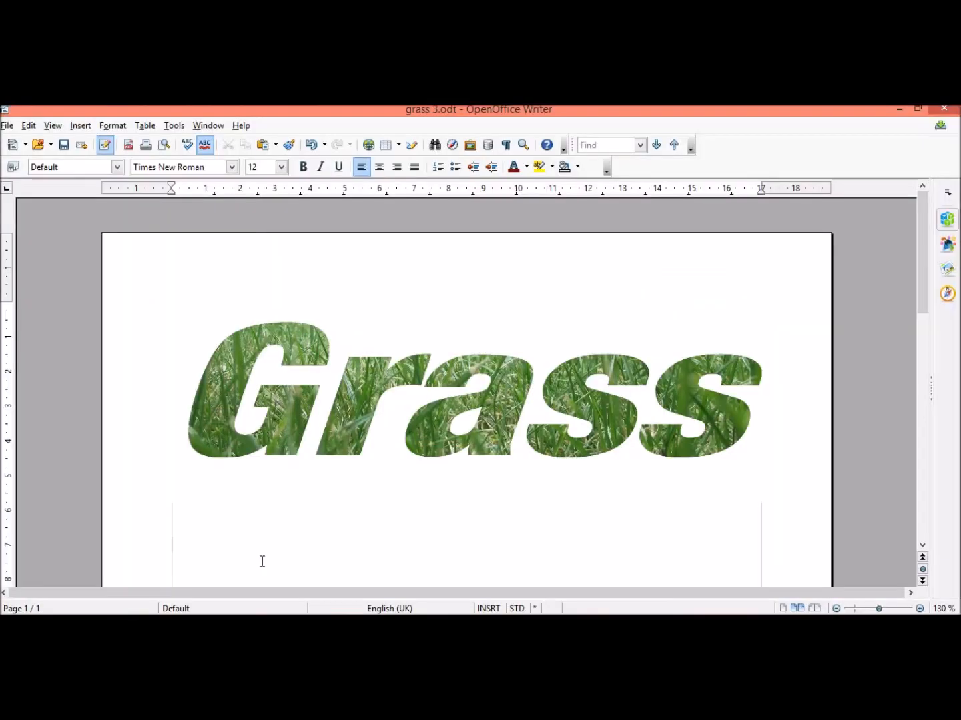
- Type the caption Drop shadow effect below the first picture in the document
{"action": "type", "text": "dr"}
{"action": "type", "text": "op shadow effect"}
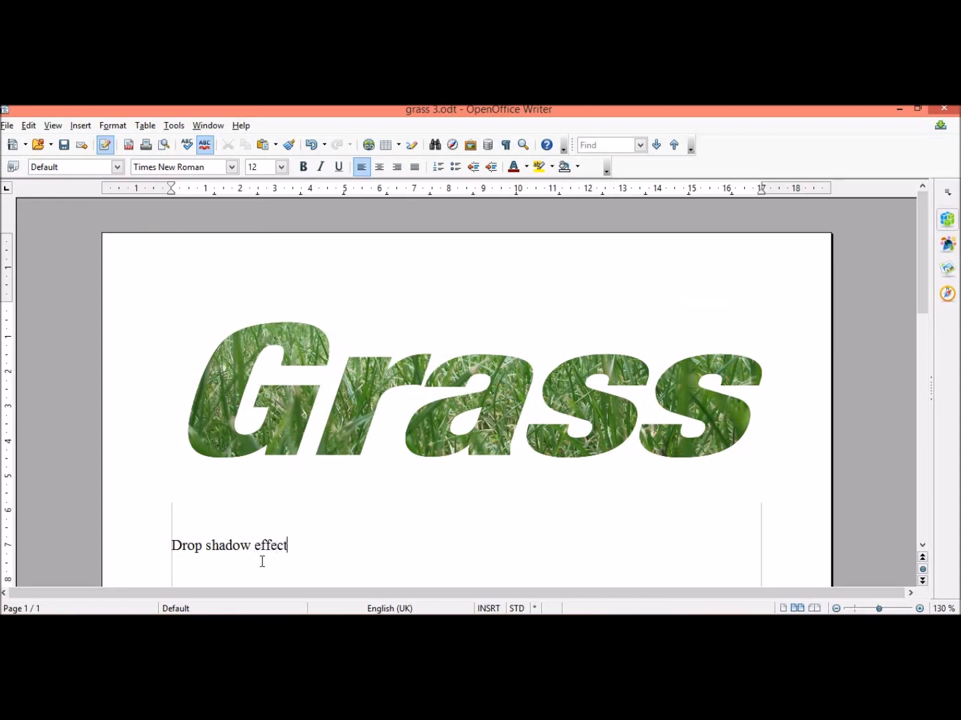
- Insert the grass with drop shadow picture from file below the caption
{"action": "scroll", "coordinate": [262, 561], "scroll_direction": "down", "scroll_amount": 3}
{"action": "left_click", "coordinate": [80, 126]}
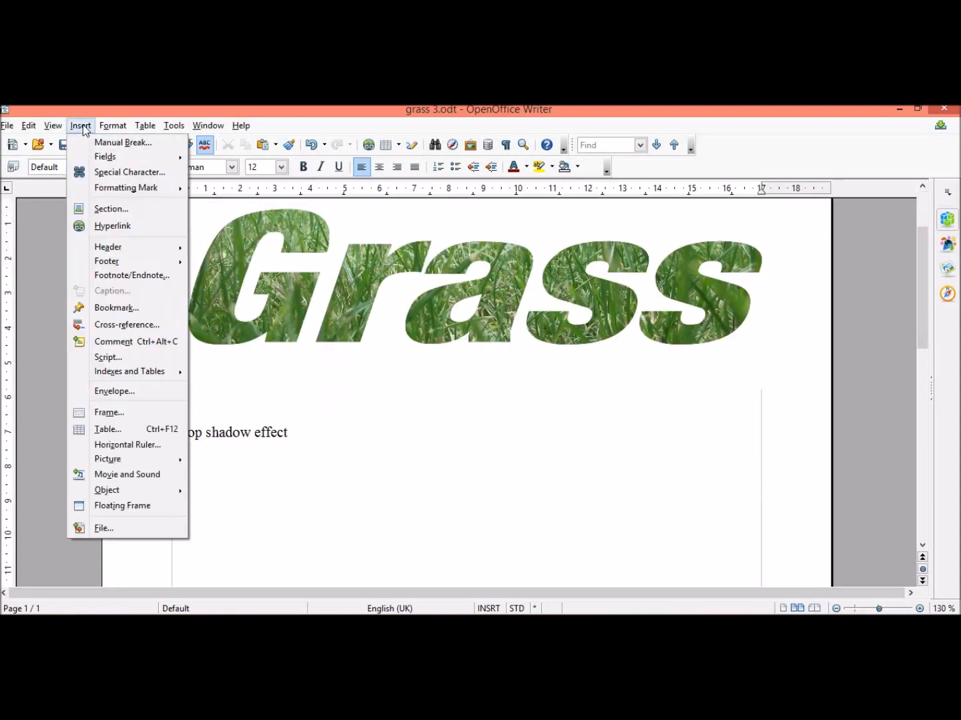
{"action": "mouse_move", "coordinate": [134, 455]}
{"action": "left_click", "coordinate": [226, 458]}
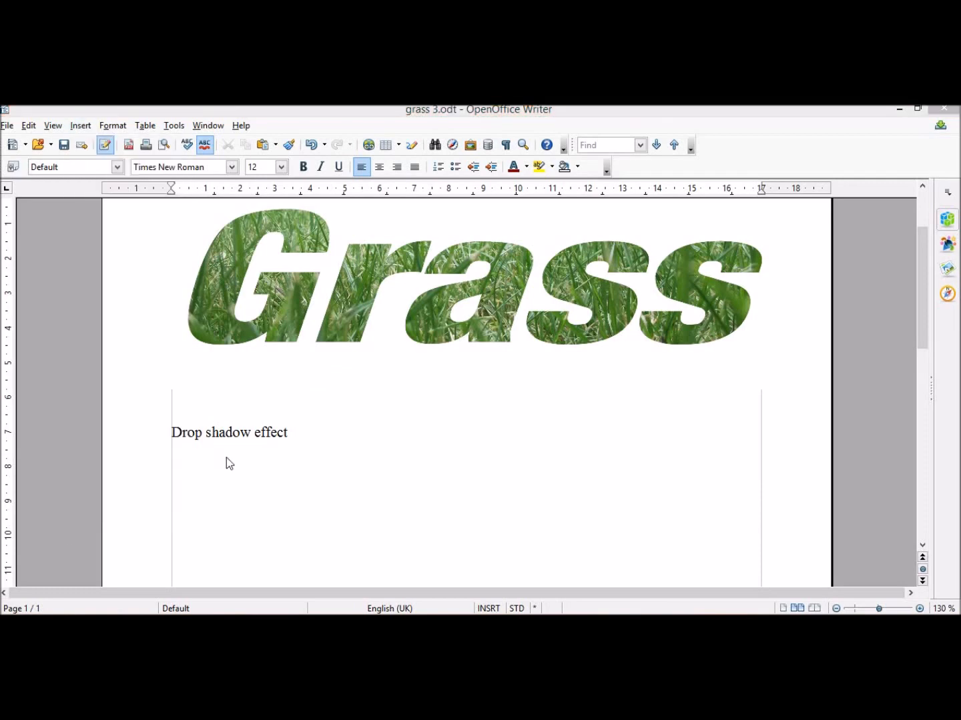
{"action": "double_click", "coordinate": [432, 344]}
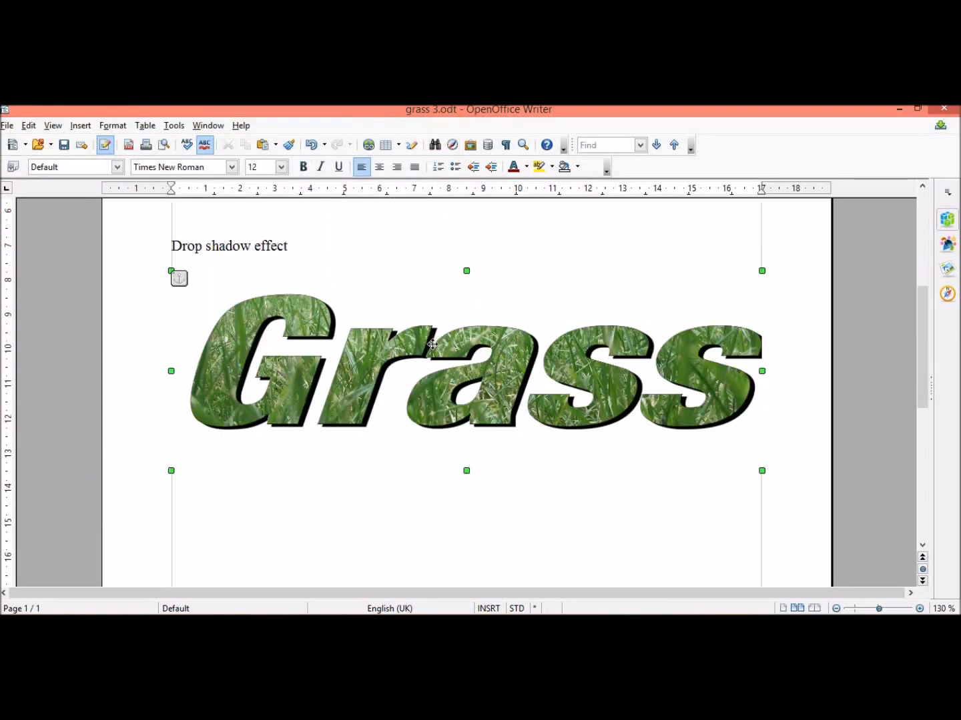
- Save the document
{"action": "left_click_drag", "start_coordinate": [922, 357], "coordinate": [917, 304]}
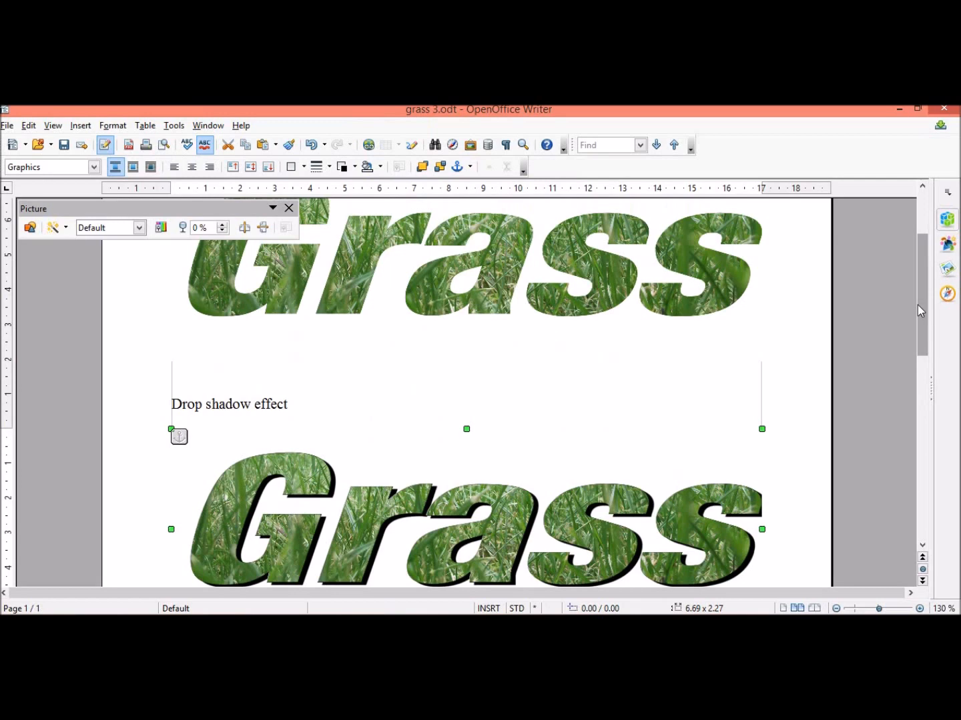
{"action": "left_click", "coordinate": [724, 332]}
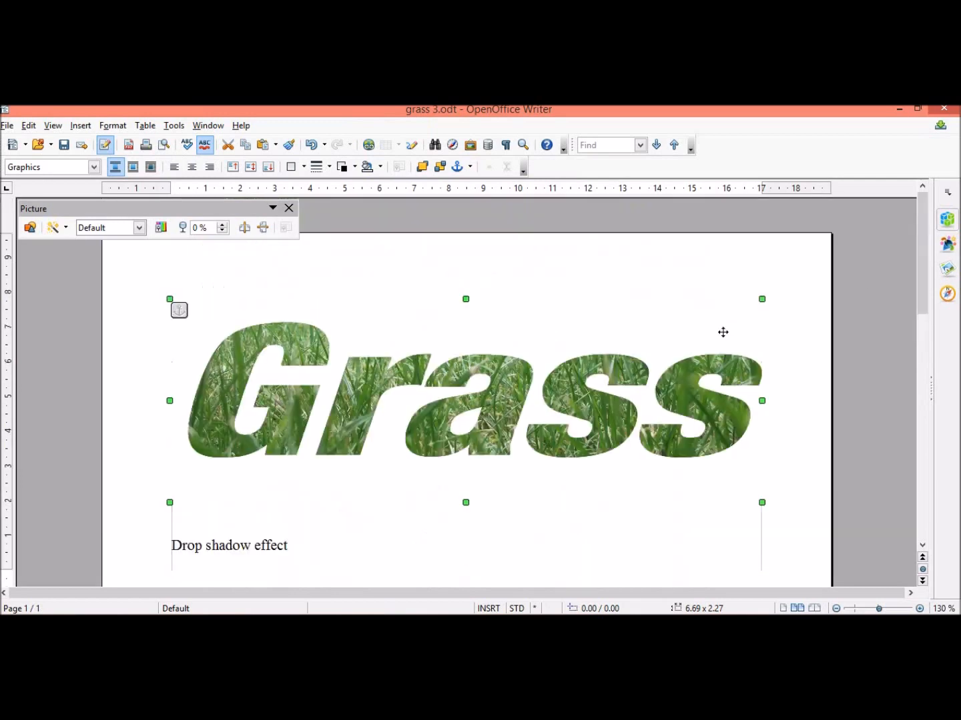
{"action": "mouse_move", "coordinate": [922, 279]}
{"action": "left_mouse_down"}
{"action": "mouse_move", "coordinate": [915, 339]}
{"action": "mouse_move", "coordinate": [913, 300]}
{"action": "left_mouse_up"}
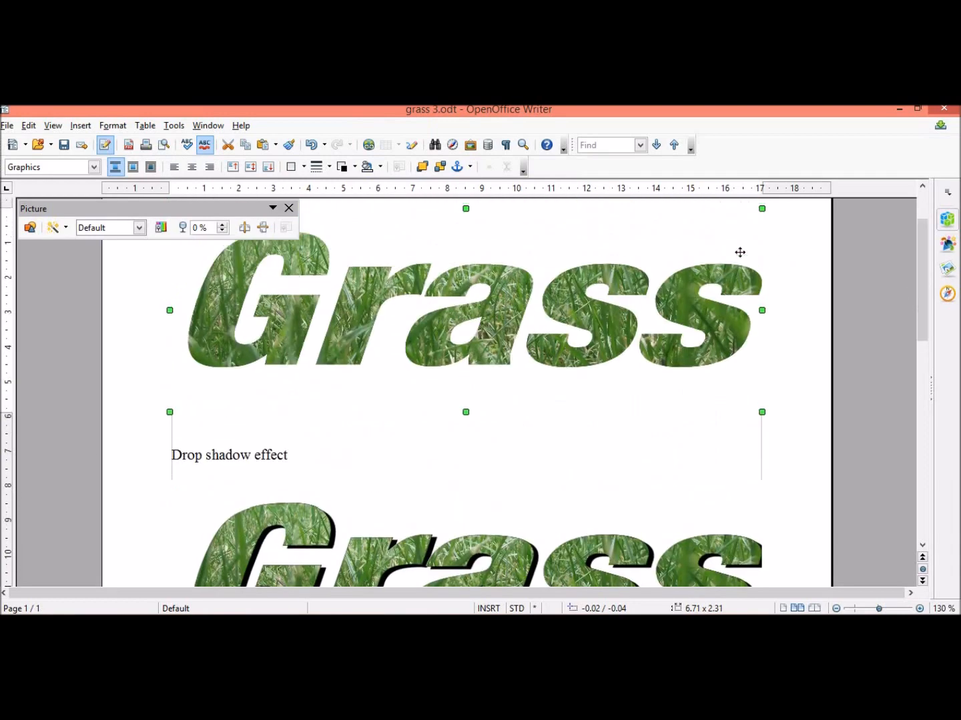
{"action": "left_click", "coordinate": [289, 208]}
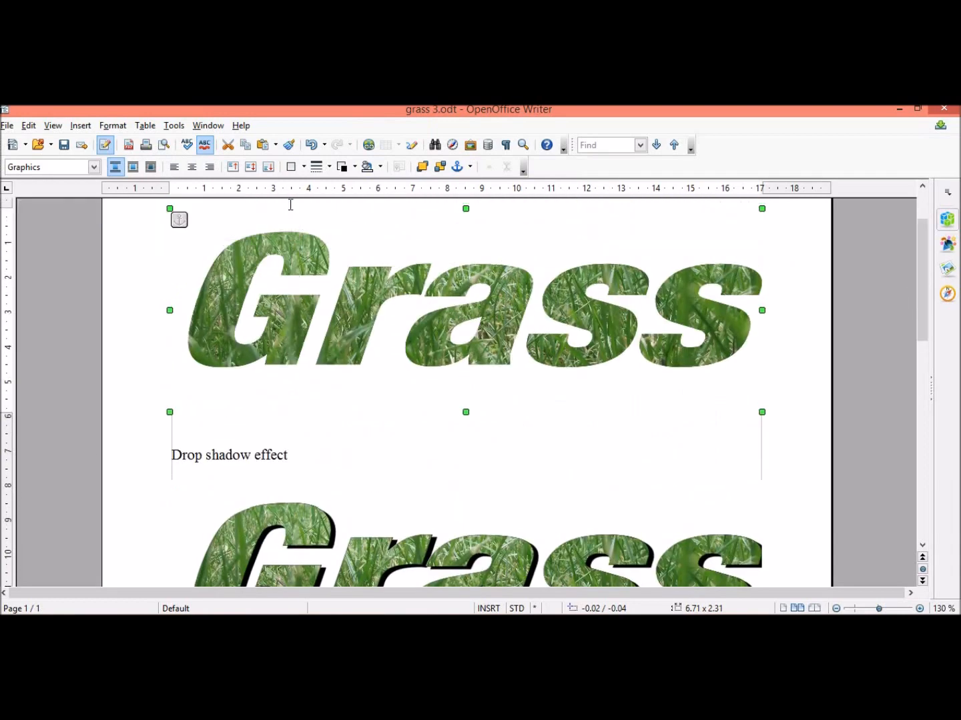
{"action": "left_click", "coordinate": [812, 301]}
{"action": "mouse_move", "coordinate": [921, 250]}
{"action": "left_mouse_down"}
{"action": "mouse_move", "coordinate": [922, 277]}
{"action": "mouse_move", "coordinate": [921, 262]}
{"action": "left_mouse_up"}
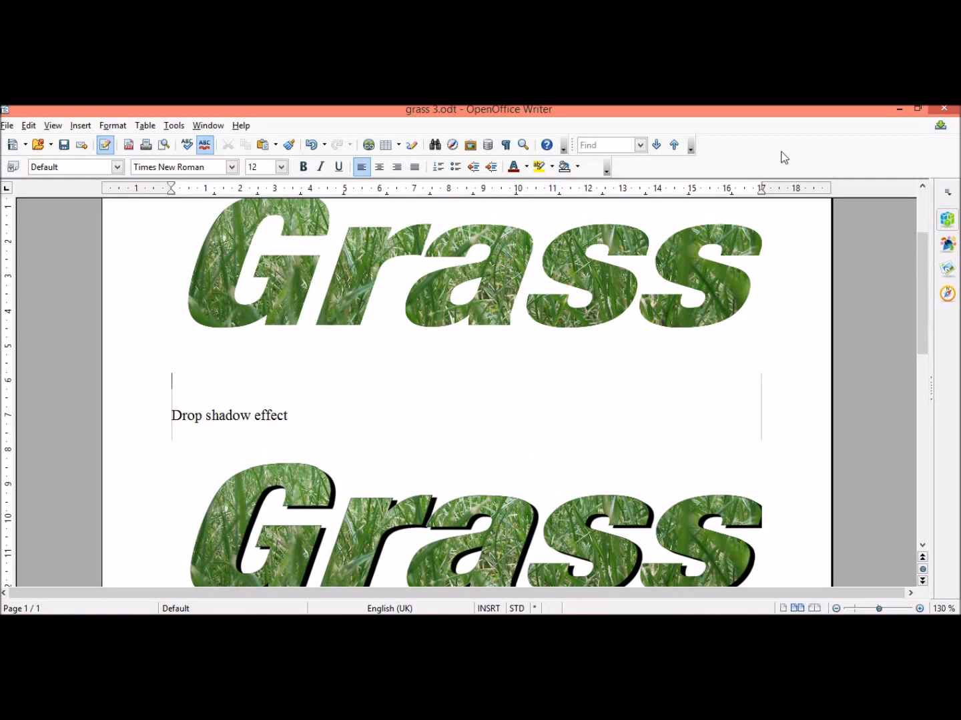
{"action": "left_click", "coordinate": [64, 145]}
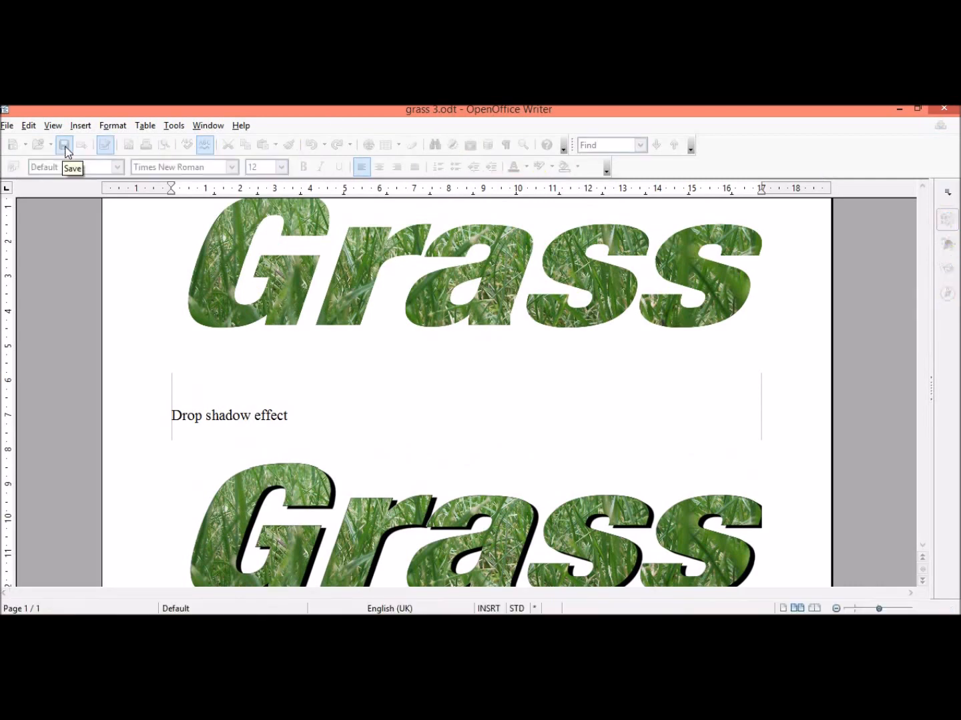